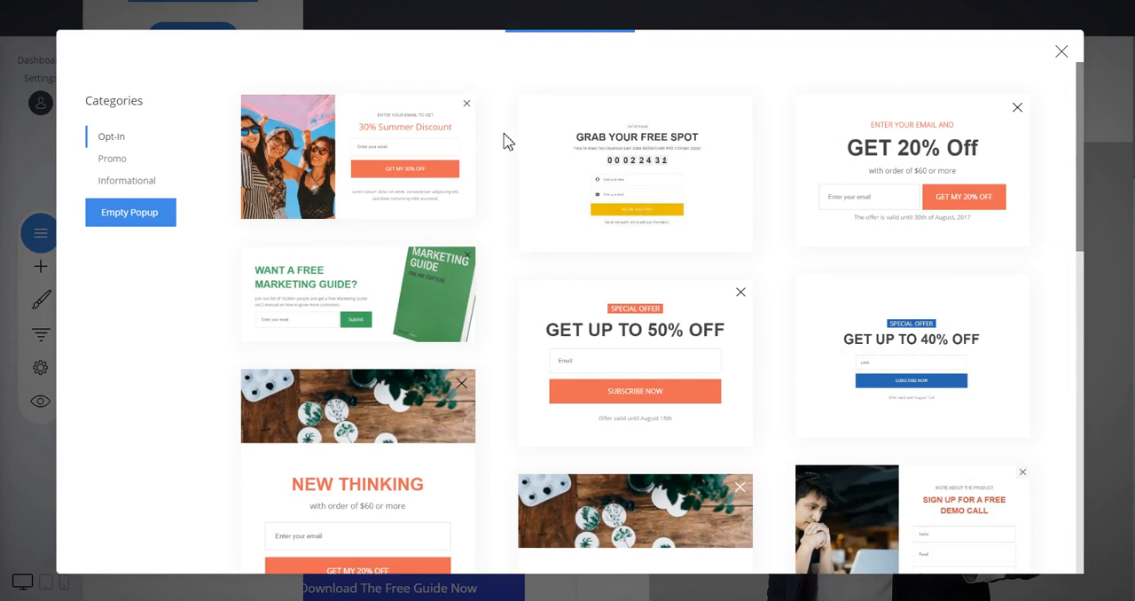
Look through the popup templates in the Opt-In, Promo and Informational categories
scroll(504, 141, down, 3)
scroll(504, 142, up, 3)
scroll(771, 188, down, 3)
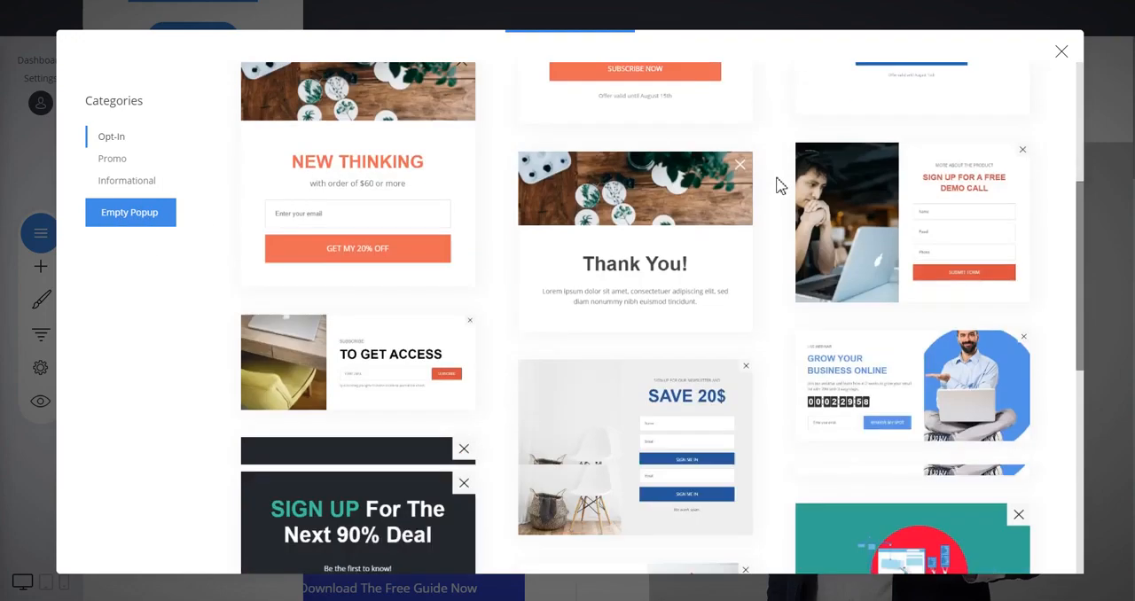
scroll(777, 185, down, 5)
scroll(777, 182, up, 2)
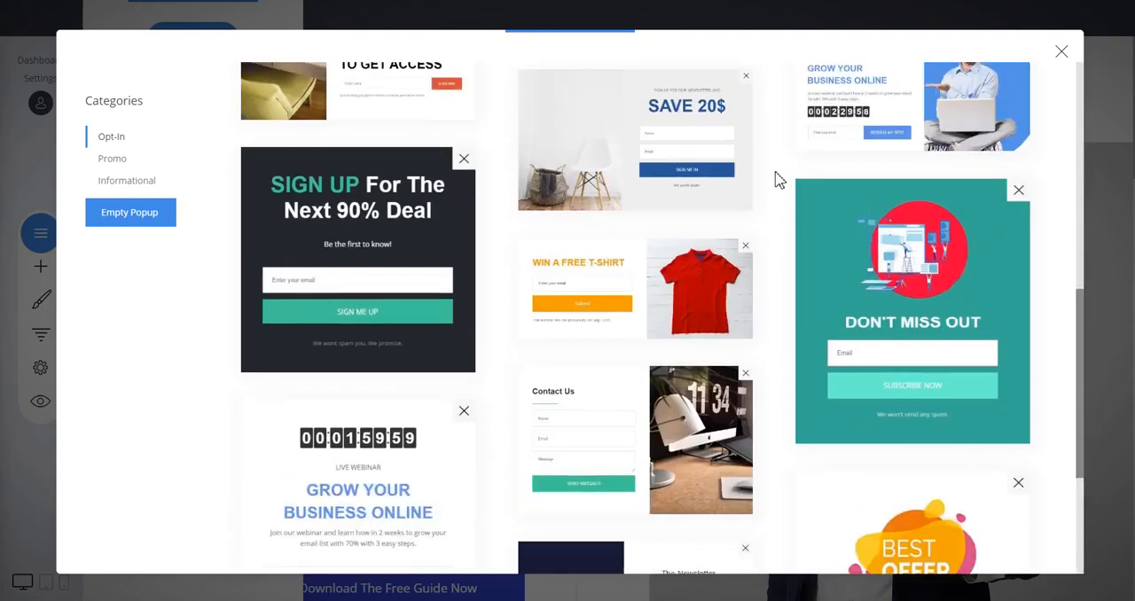
scroll(775, 177, up, 3)
click(111, 162)
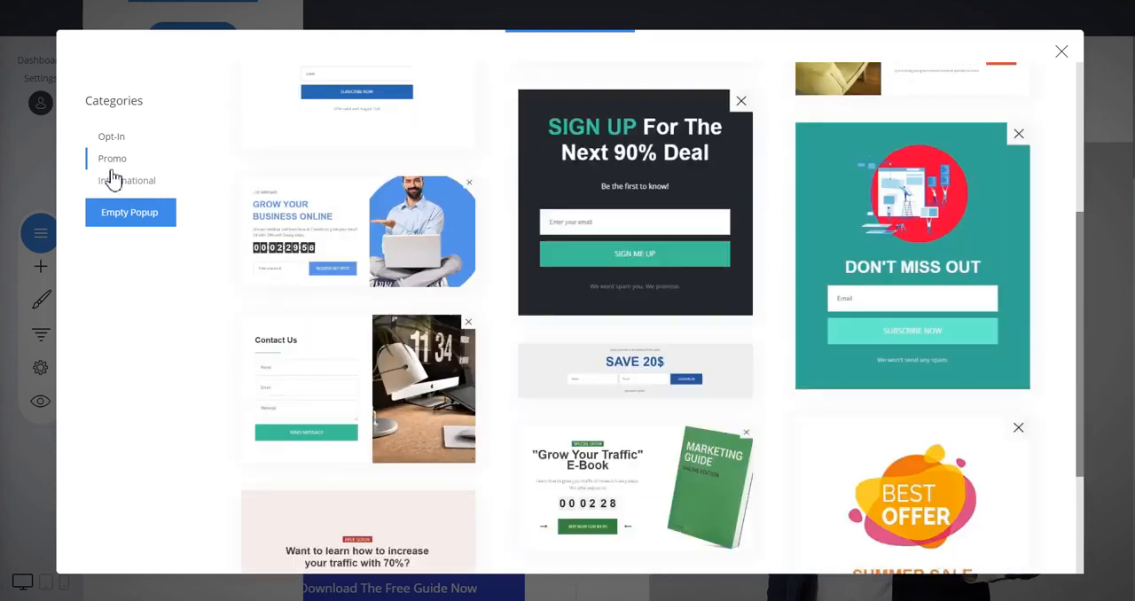
click(112, 180)
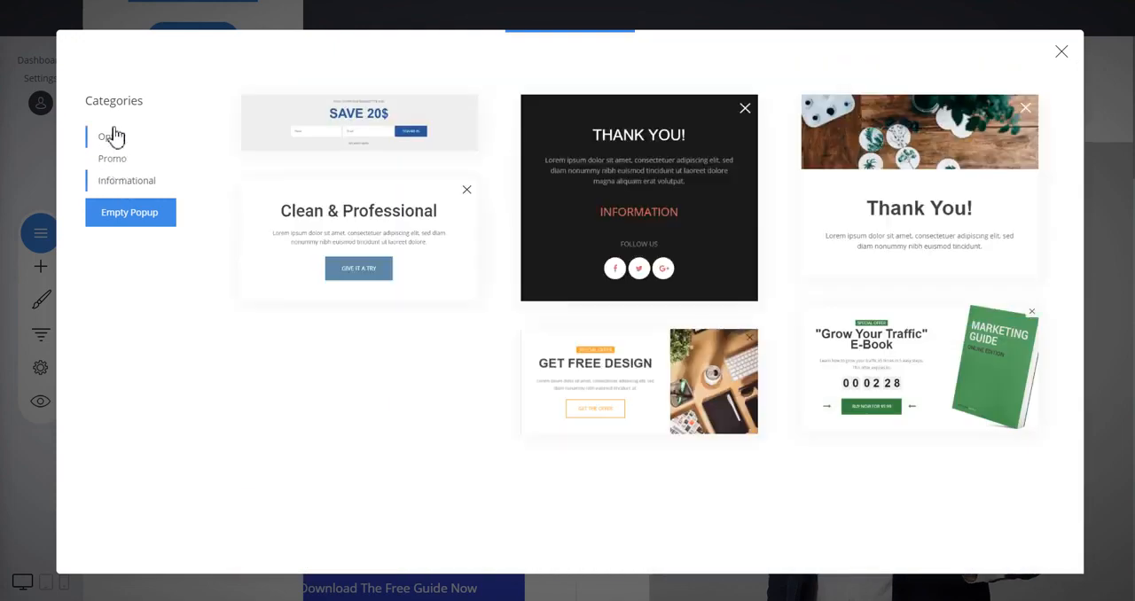
Choose "The Newsletter" template with the dark blue logo panel from the Opt-In category
click(112, 137)
scroll(788, 216, down, 5)
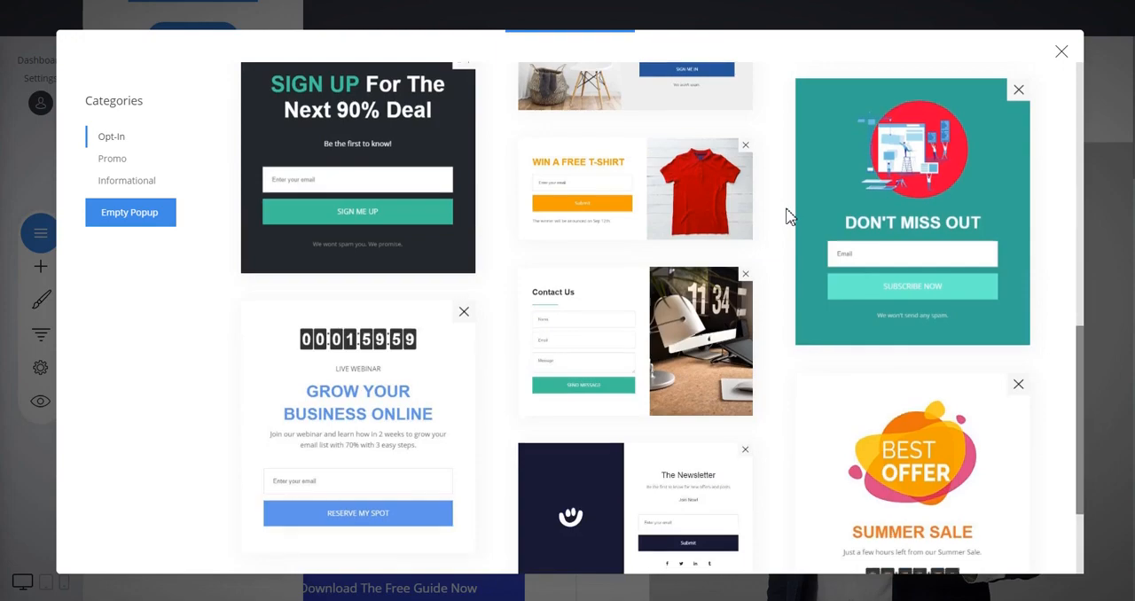
scroll(788, 215, down, 2)
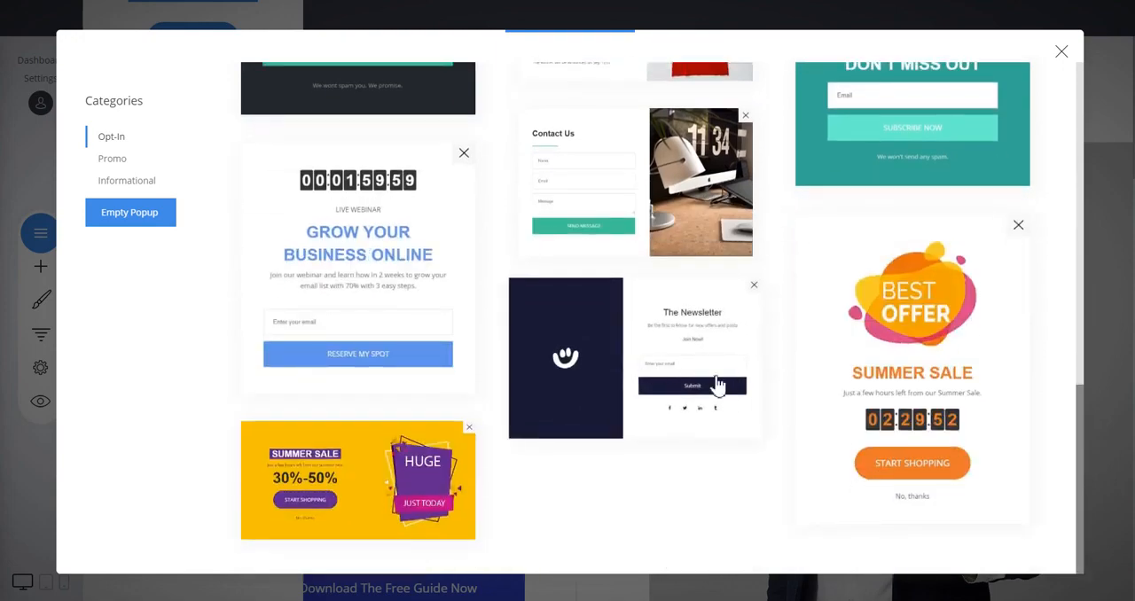
click(668, 355)
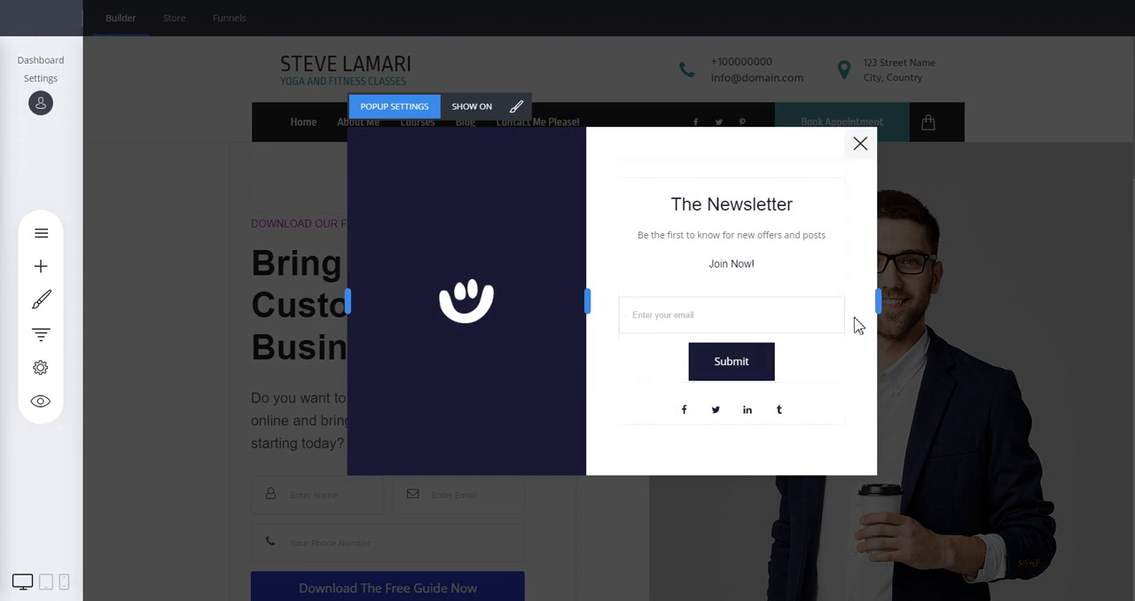
Replace the background image of the popup's dark blue panel with the smiling woman photo from the Images folder
mouse_move(454, 259)
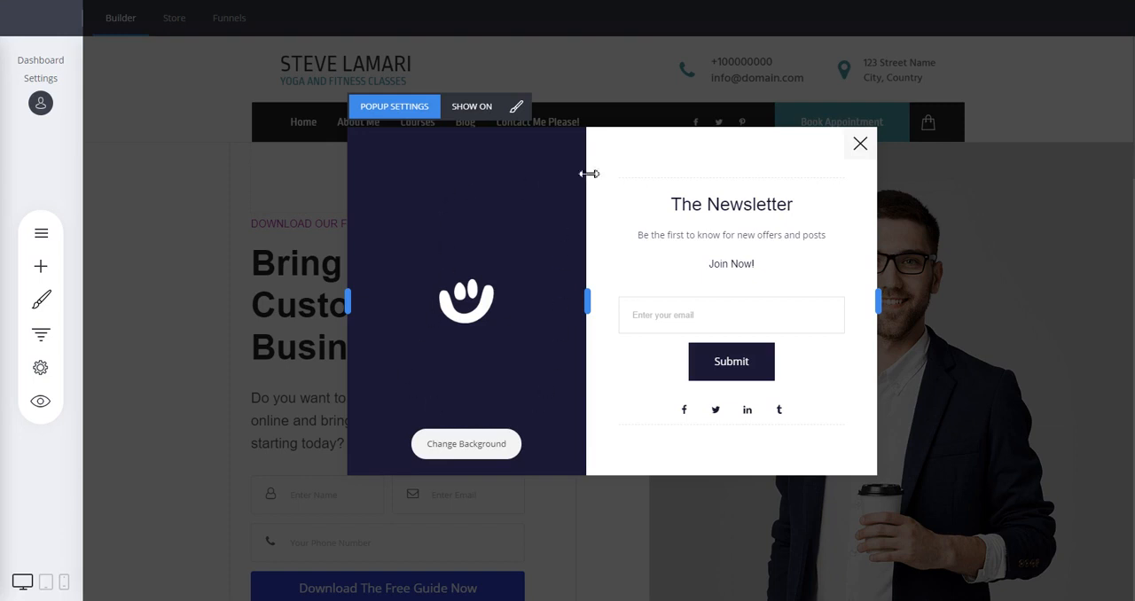
click(468, 453)
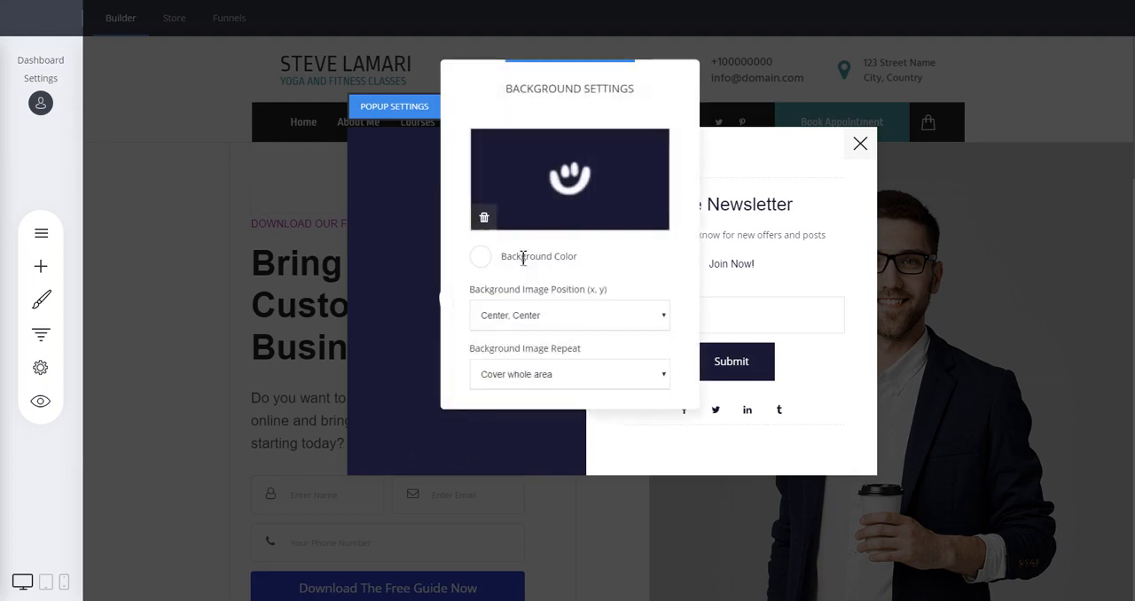
click(559, 175)
click(471, 147)
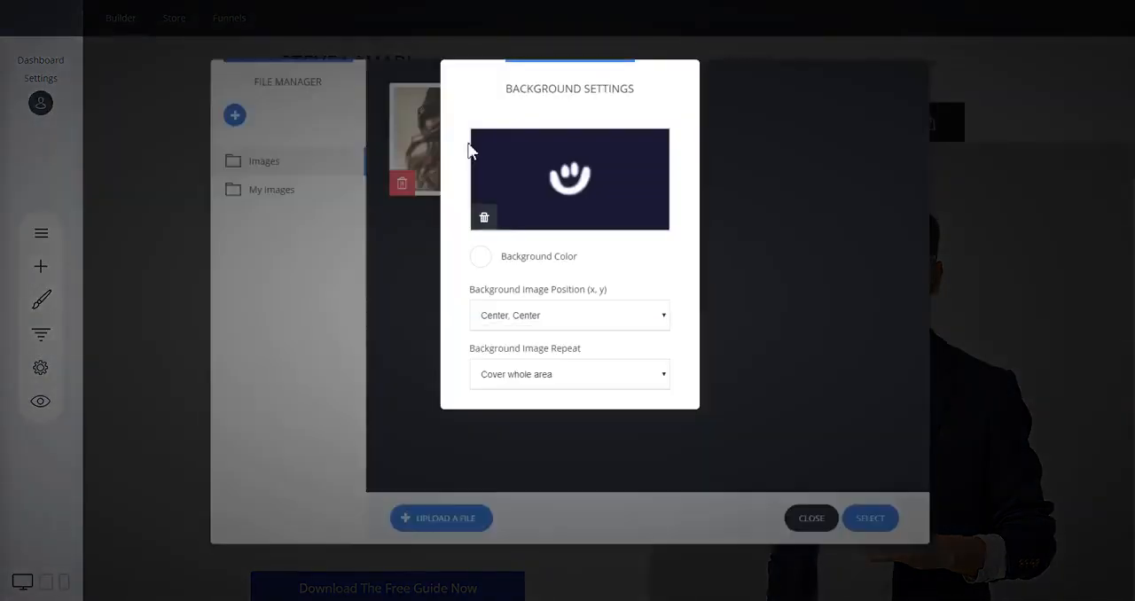
click(809, 249)
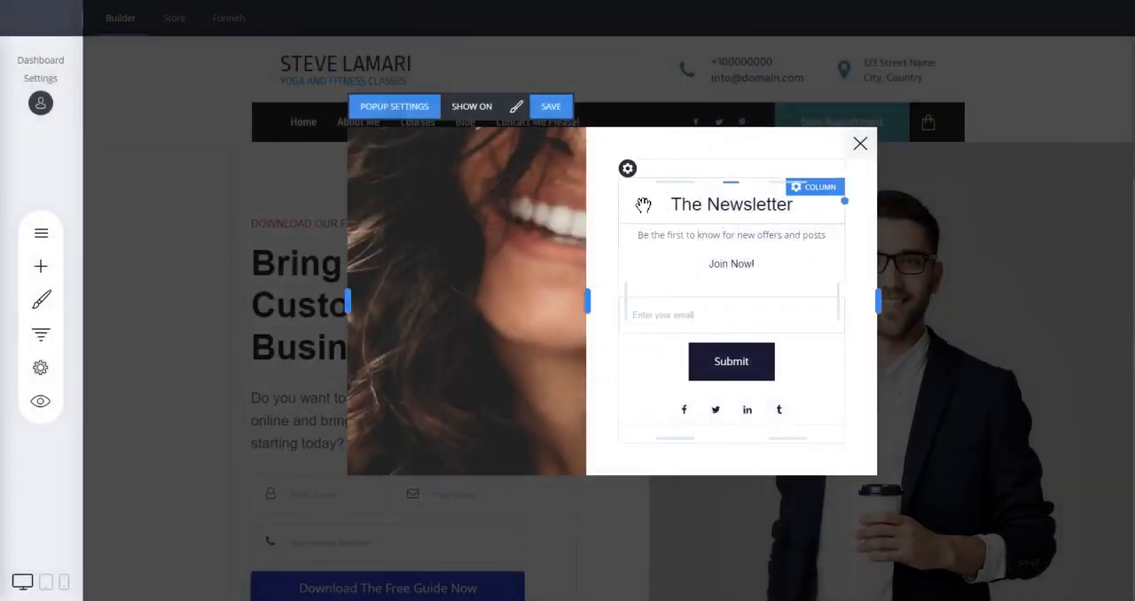
Add an Image widget above "The Newsletter" heading, fill it with the smiling woman photo and adjust its size
click(41, 269)
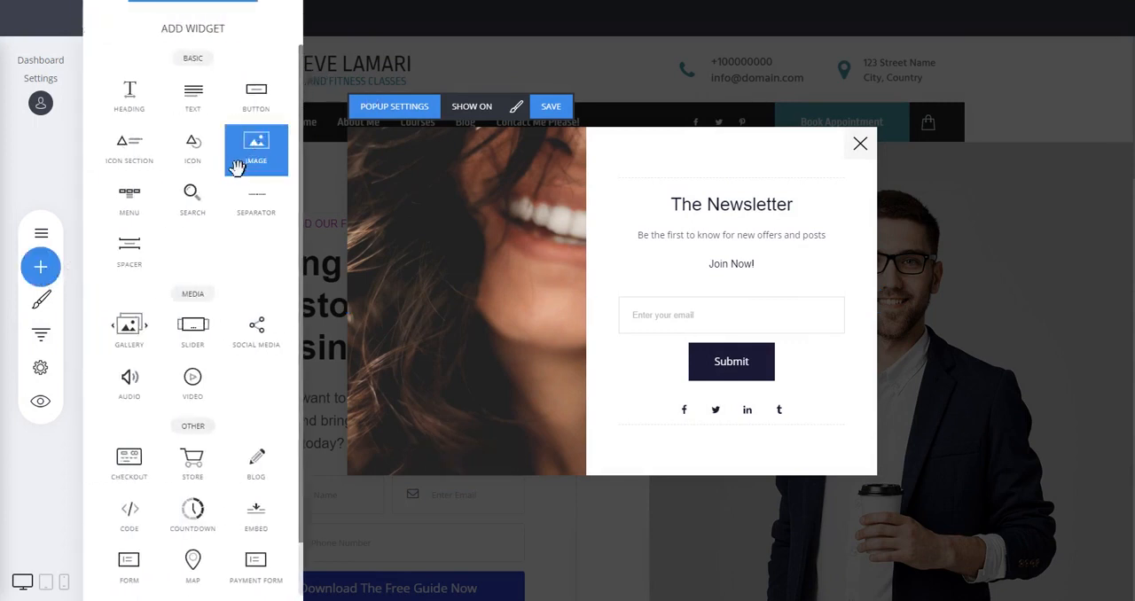
drag(232, 159, 748, 195)
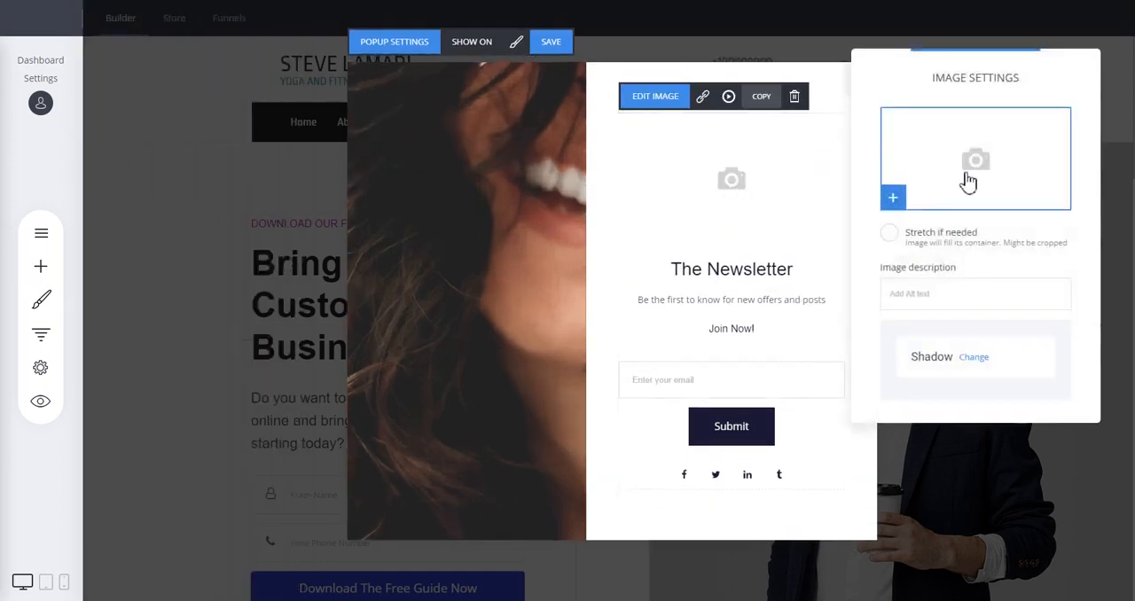
click(965, 181)
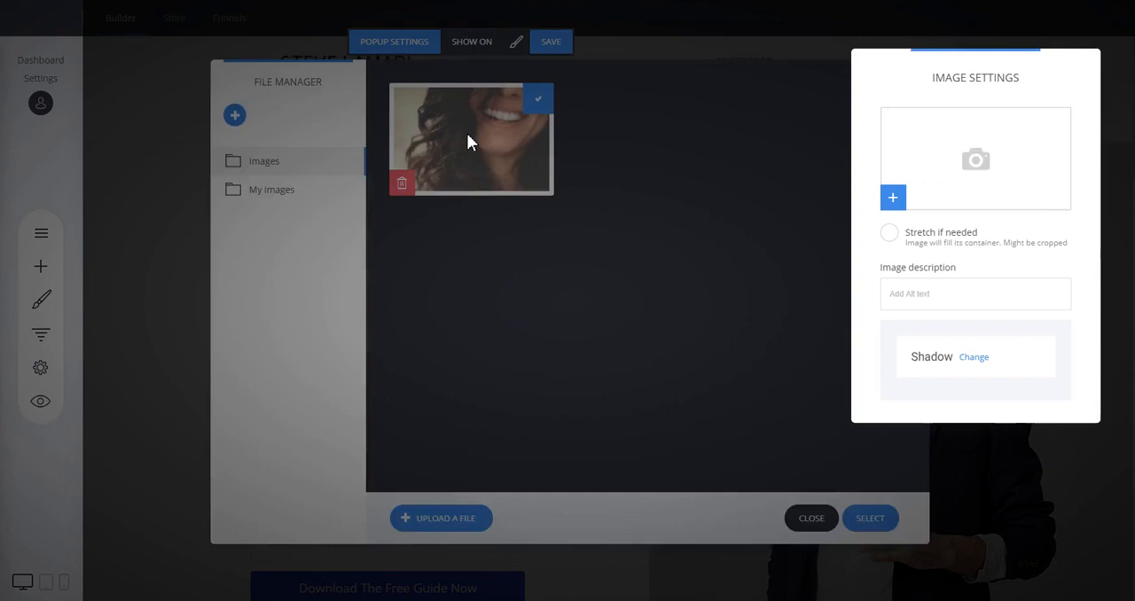
double_click(470, 137)
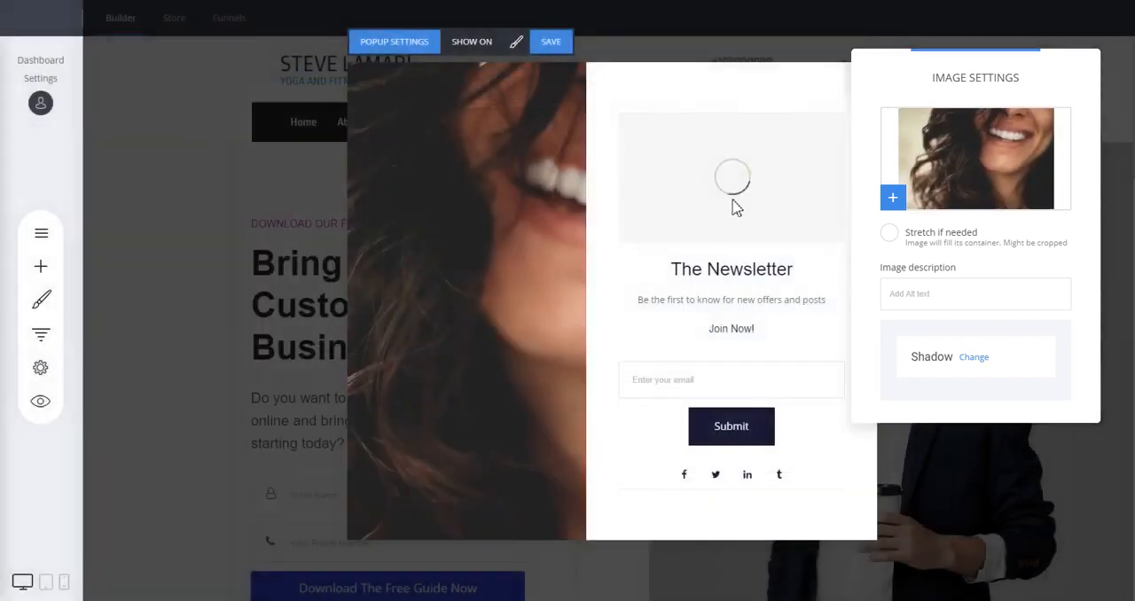
drag(745, 188, 749, 213)
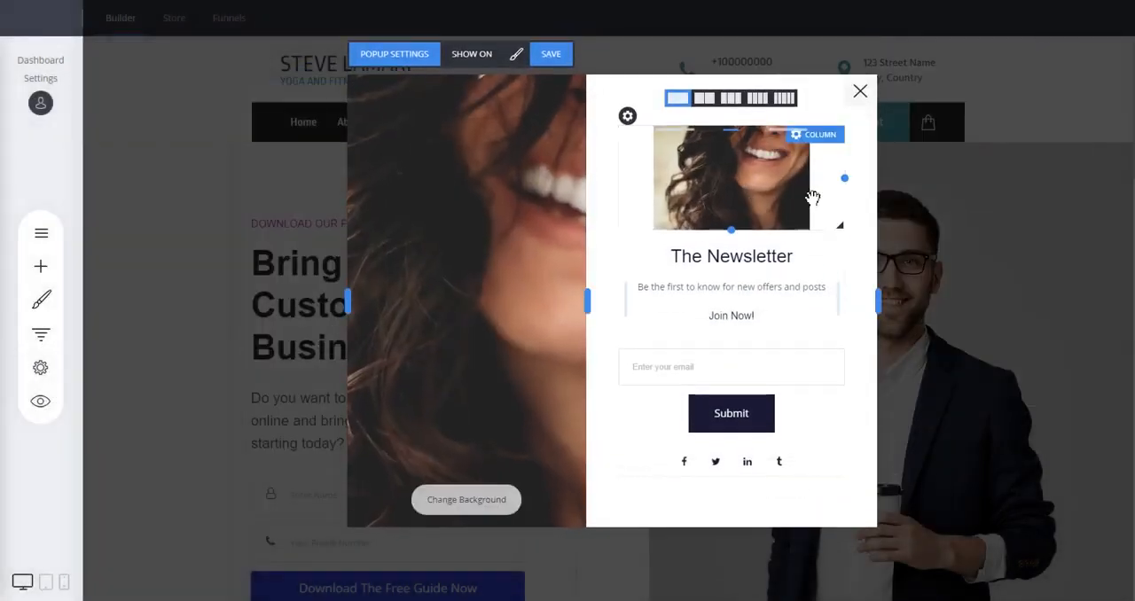
Delete the image widget above "The Newsletter" heading
click(749, 180)
click(796, 115)
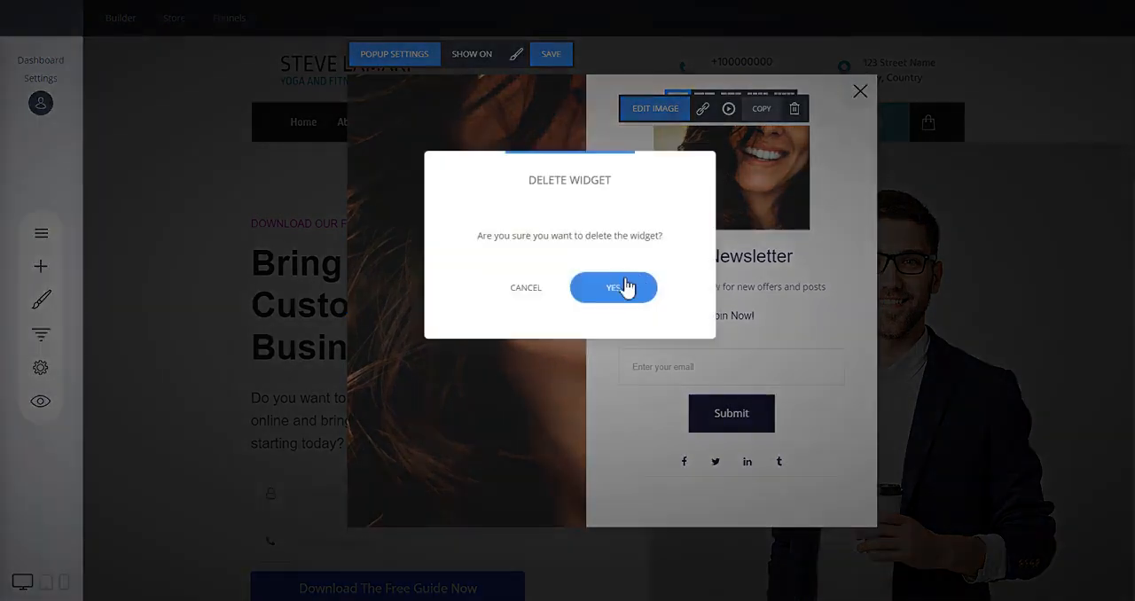
click(626, 287)
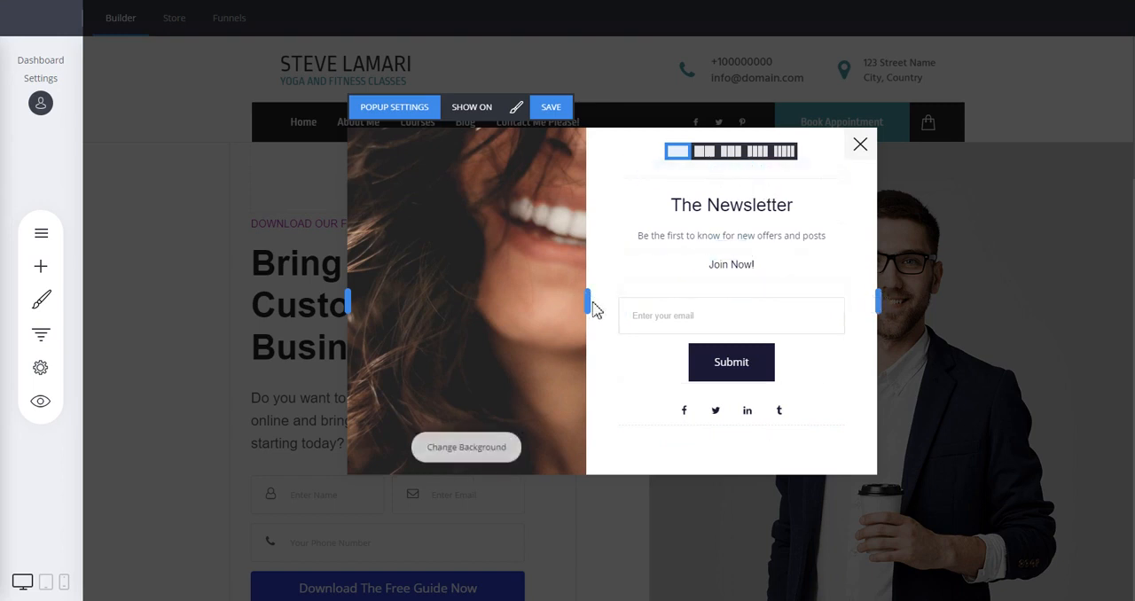
Slightly reduce the widths of the popup and its photo panel
mouse_move(588, 300)
mouse_down()
mouse_move(527, 299)
mouse_move(641, 302)
mouse_move(578, 301)
mouse_up()
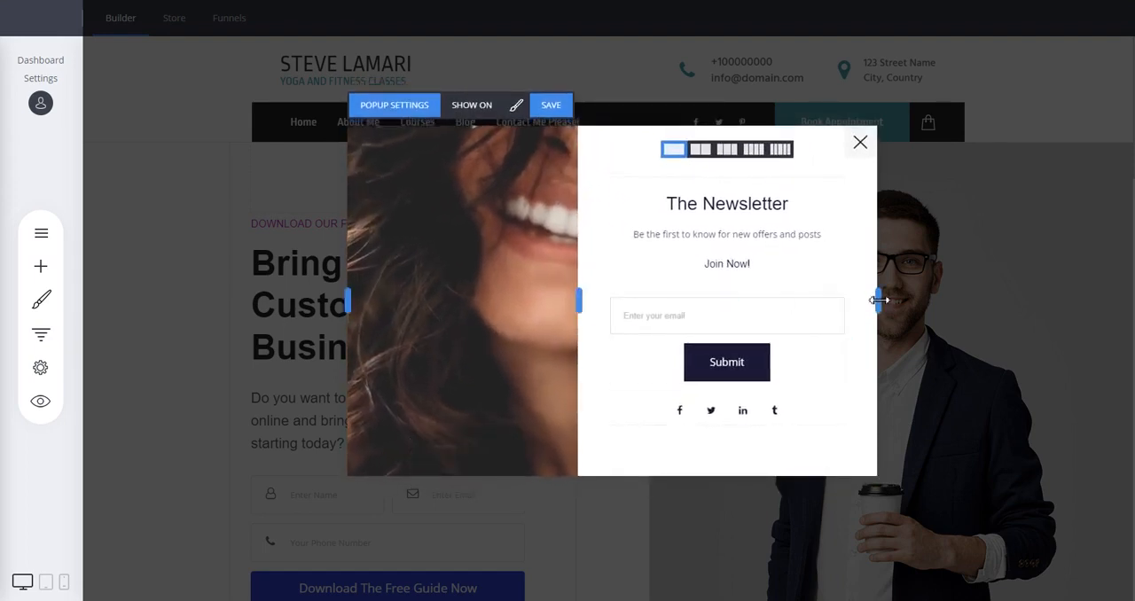
drag(877, 300, 807, 299)
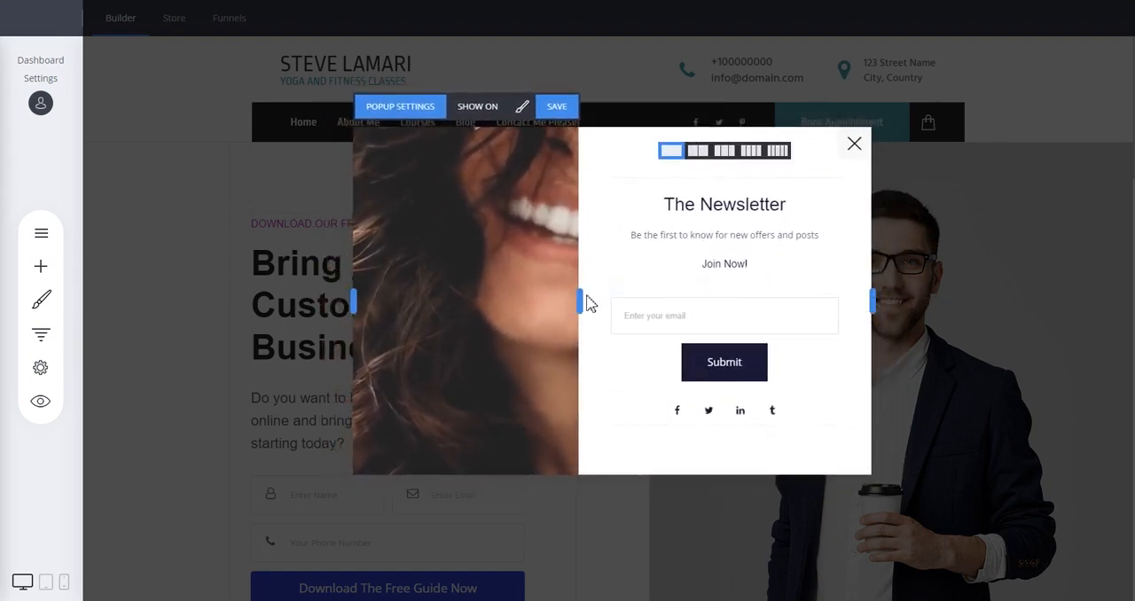
drag(577, 298, 566, 300)
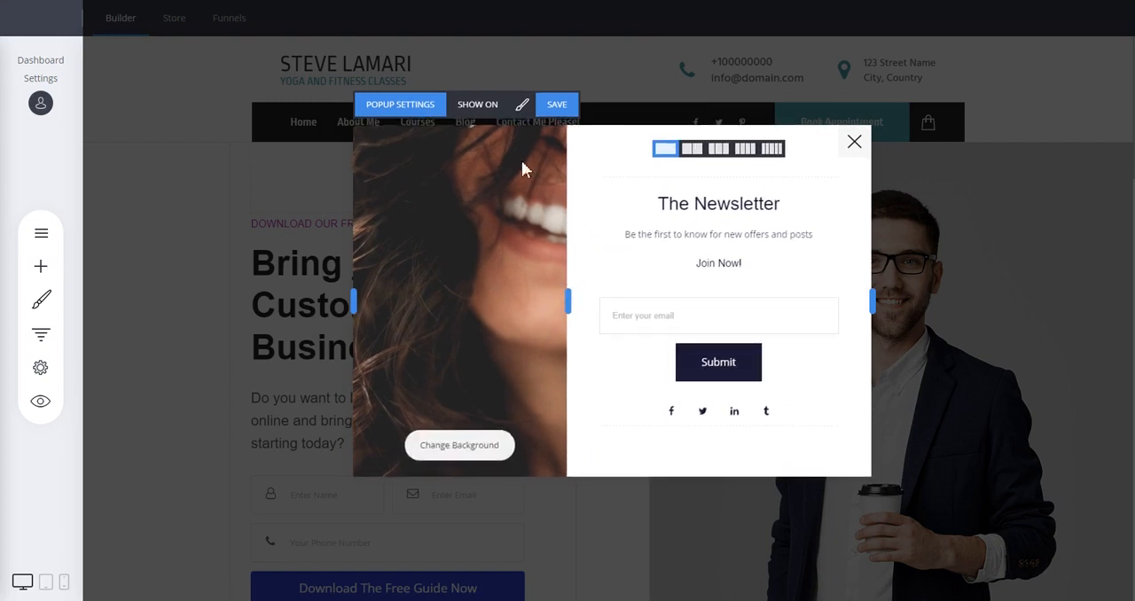
Try the popup content layouts with the photo on the right, top, bottom and hidden, and return it to the left
click(524, 108)
drag(578, 85, 271, 92)
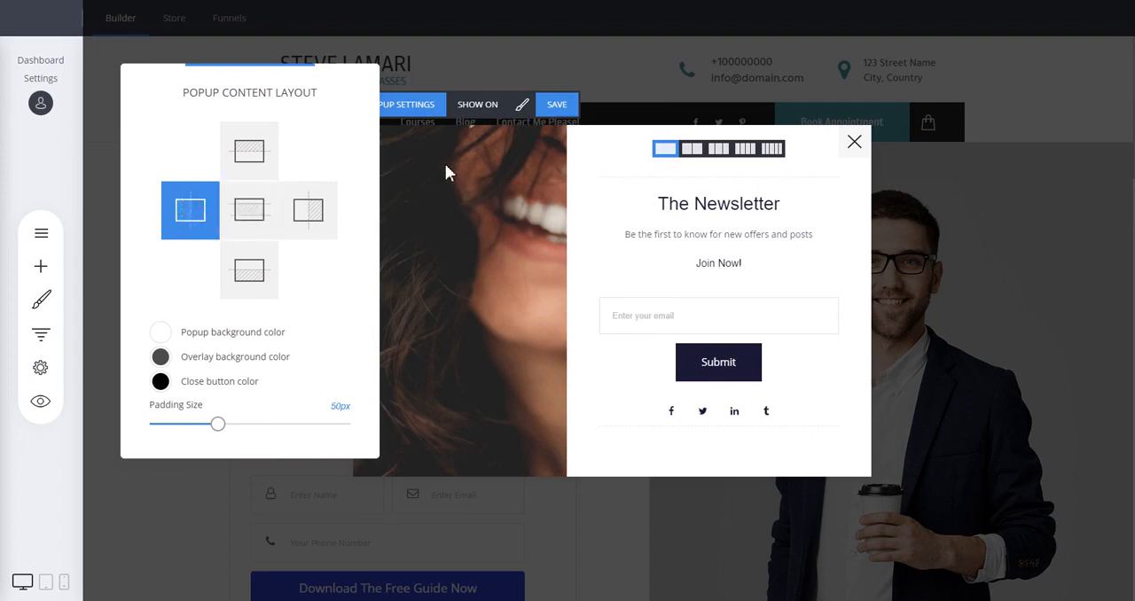
click(312, 217)
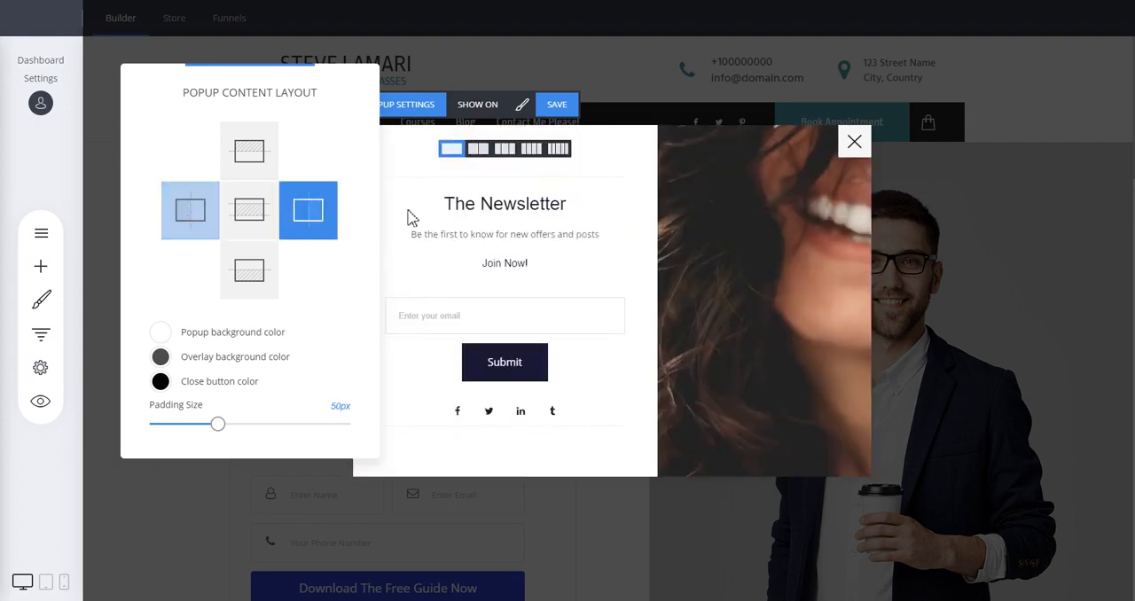
click(262, 161)
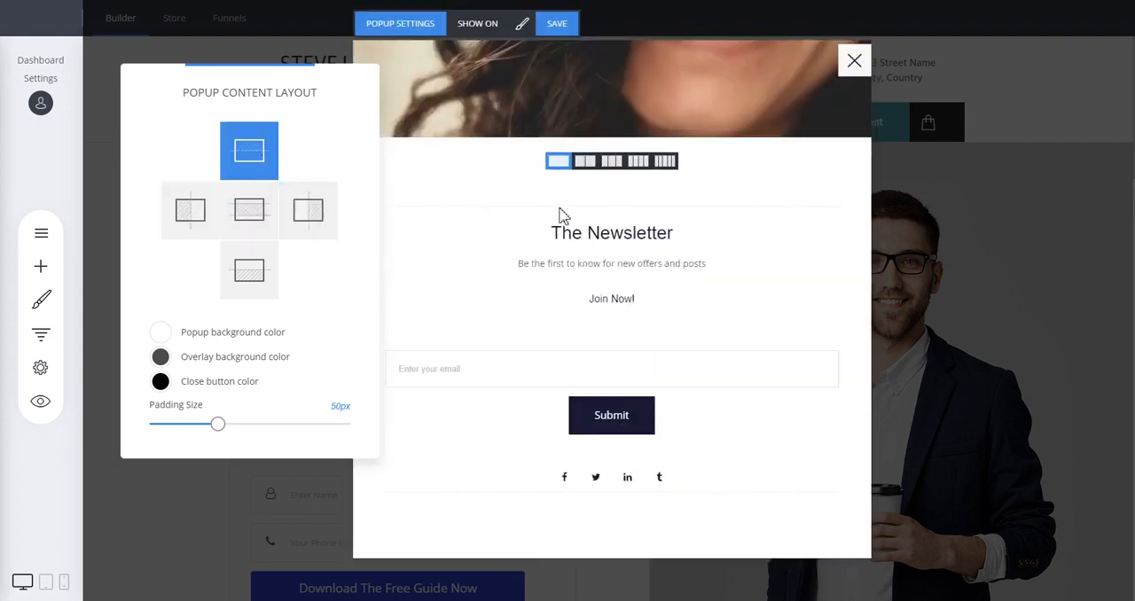
click(247, 266)
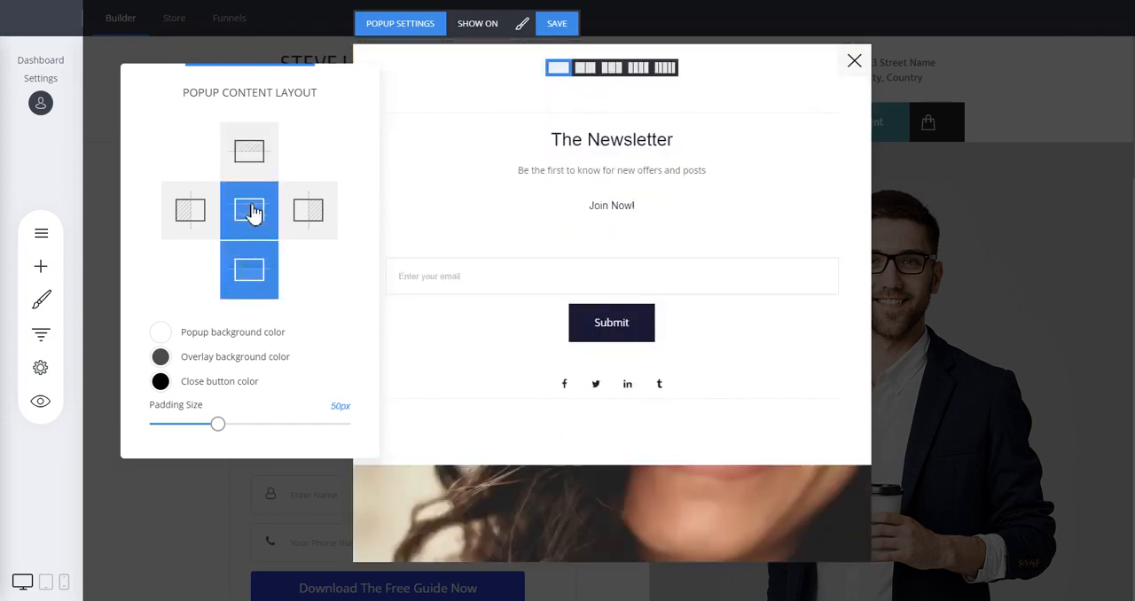
click(253, 214)
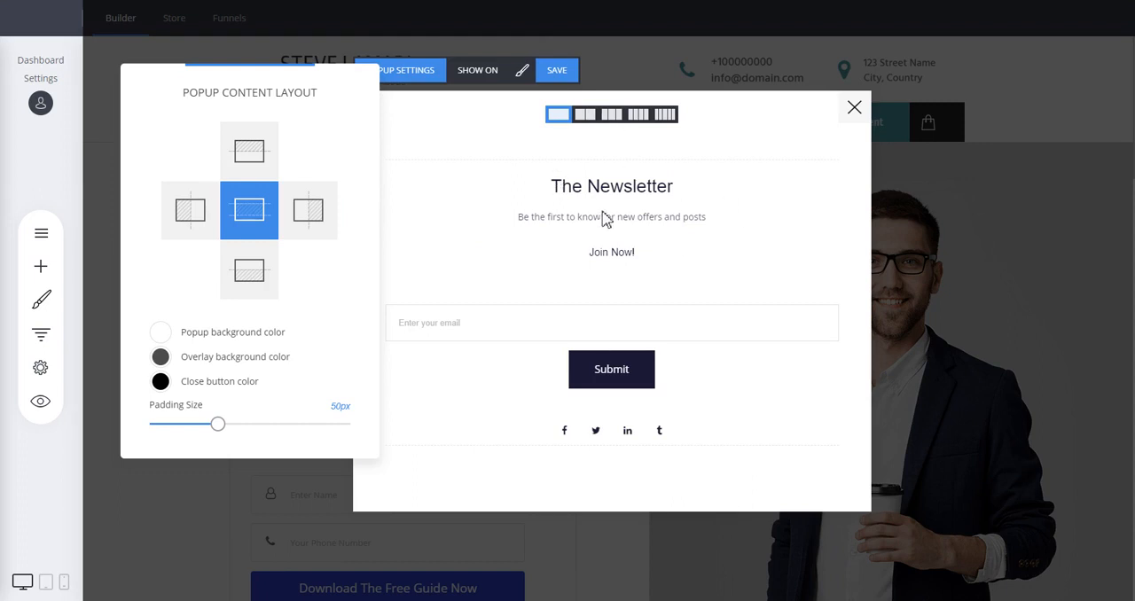
click(206, 220)
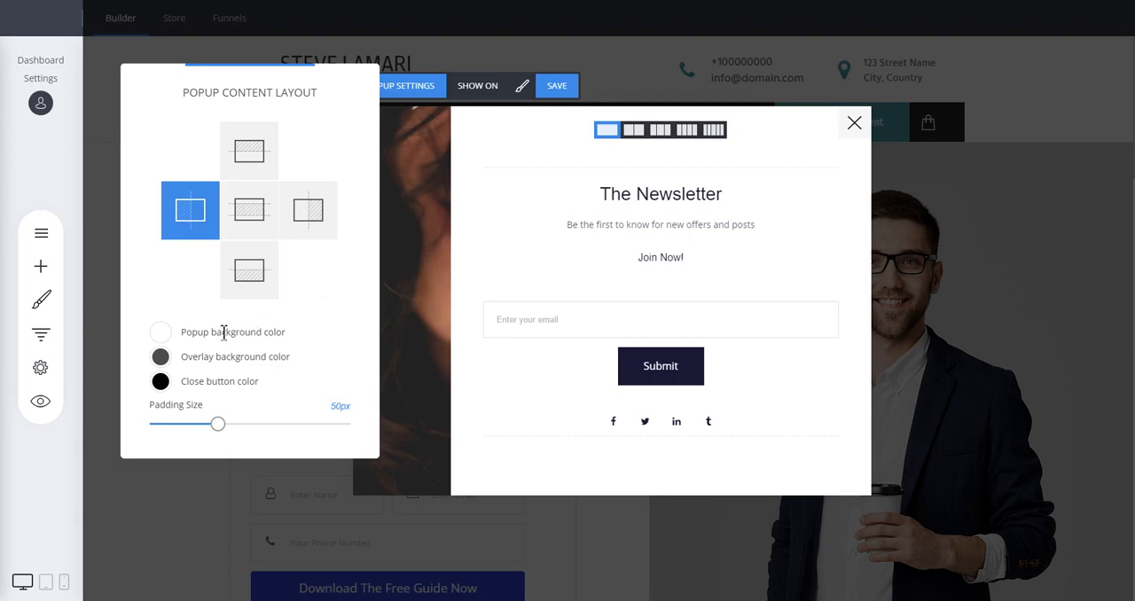
Change the popup background color to a light lavender and the overlay background to a lighter grey
click(162, 335)
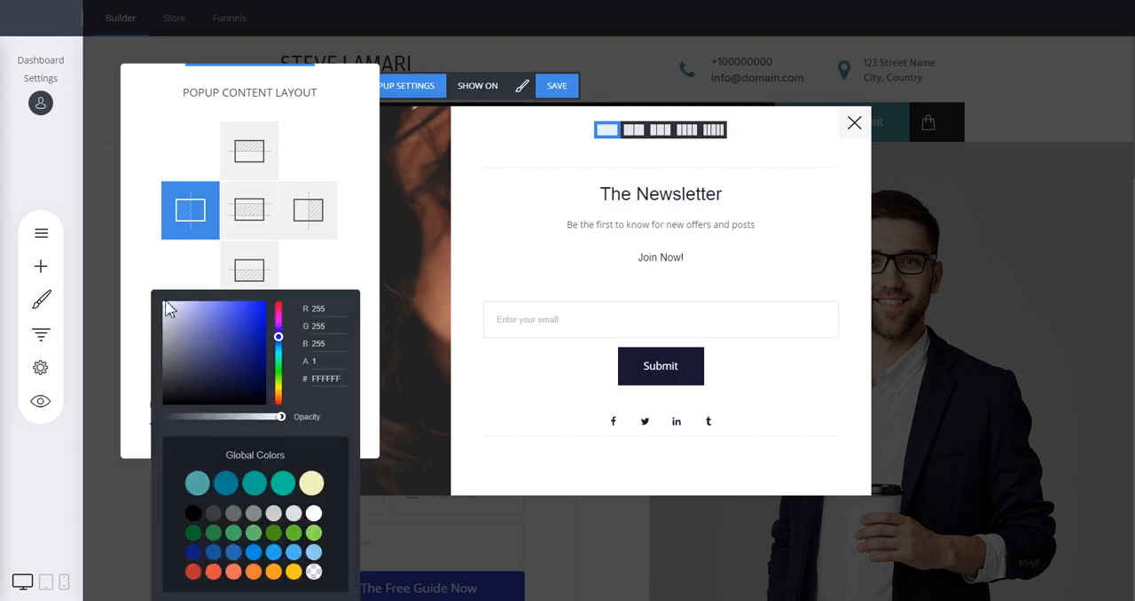
mouse_move(169, 308)
mouse_down()
mouse_move(215, 329)
mouse_move(196, 368)
mouse_move(166, 314)
mouse_up()
click(346, 212)
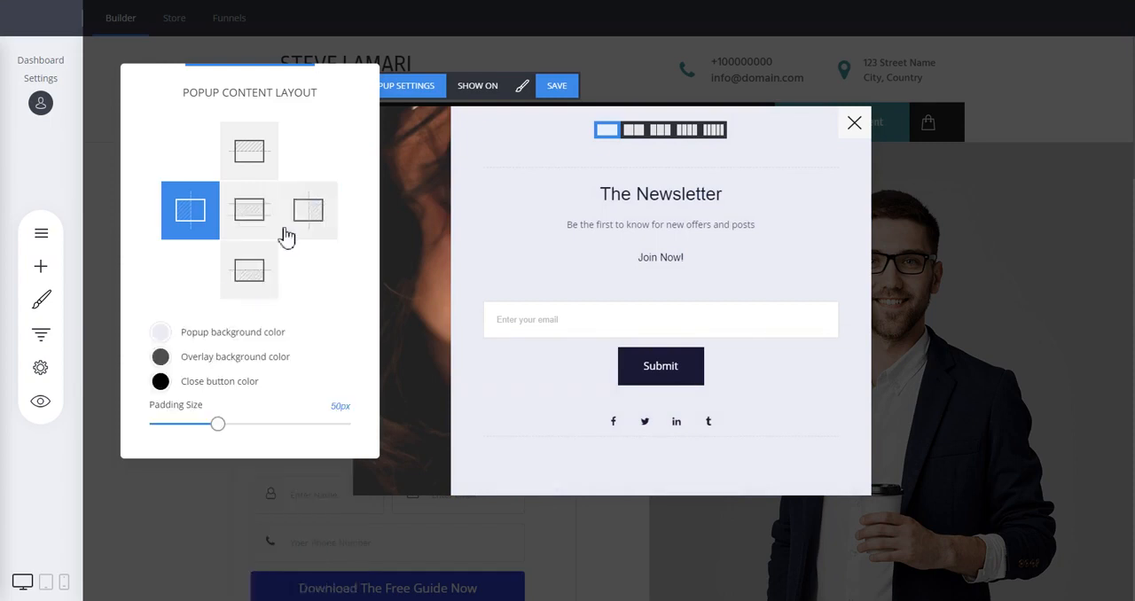
click(161, 356)
drag(197, 326, 162, 391)
click(335, 280)
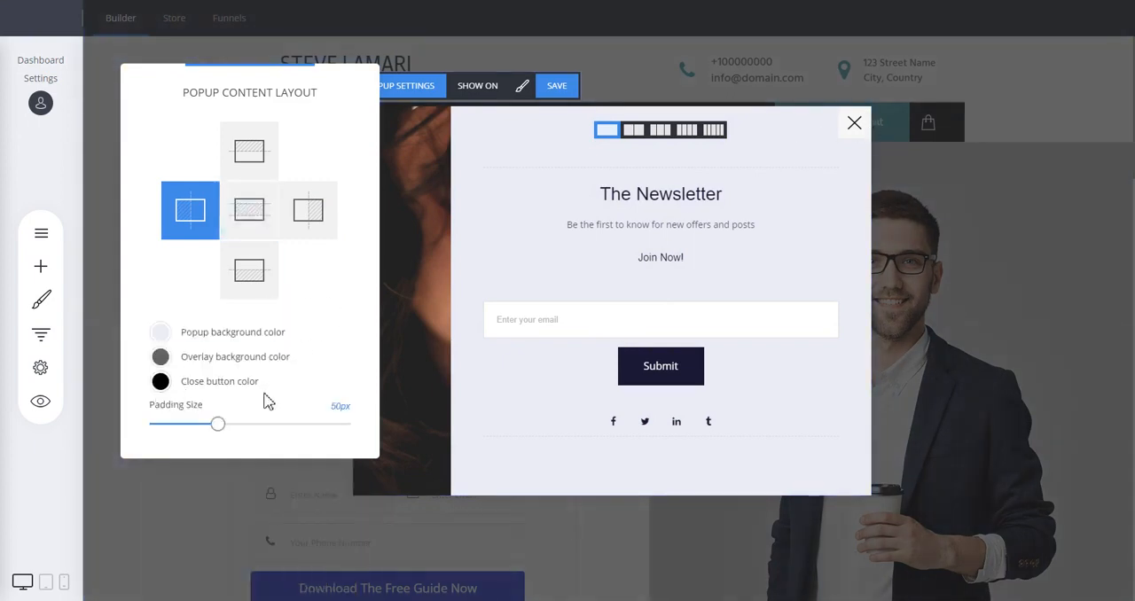
Set the popup's padding size to 41px and widen its photo panel to over a third of the popup
mouse_move(216, 425)
mouse_down()
mouse_move(345, 433)
mouse_move(194, 432)
mouse_move(206, 426)
mouse_up()
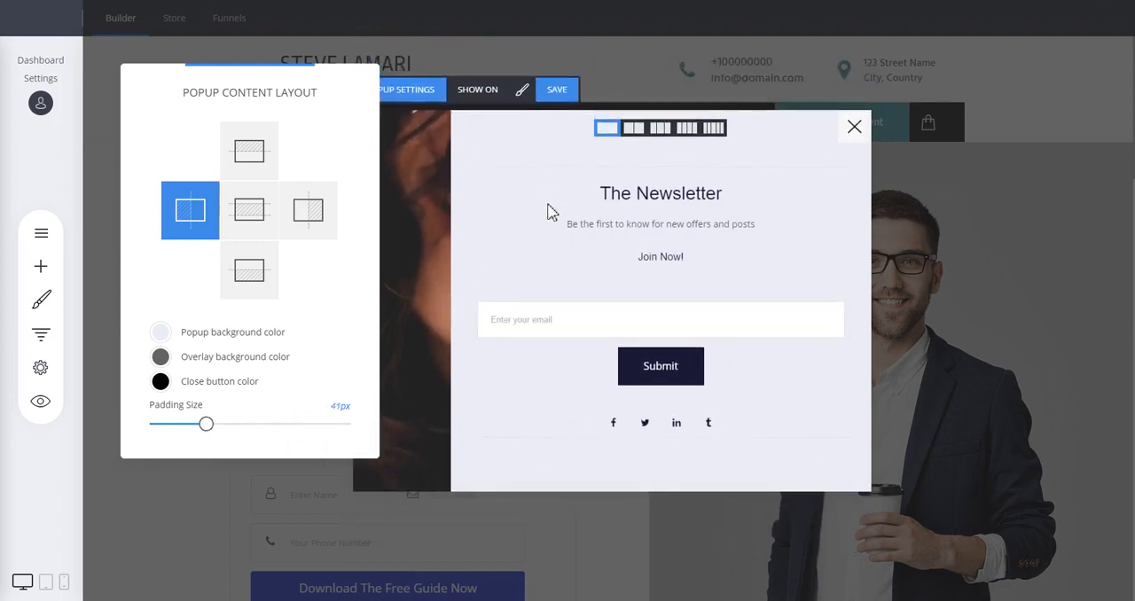
click(500, 173)
drag(458, 275, 545, 287)
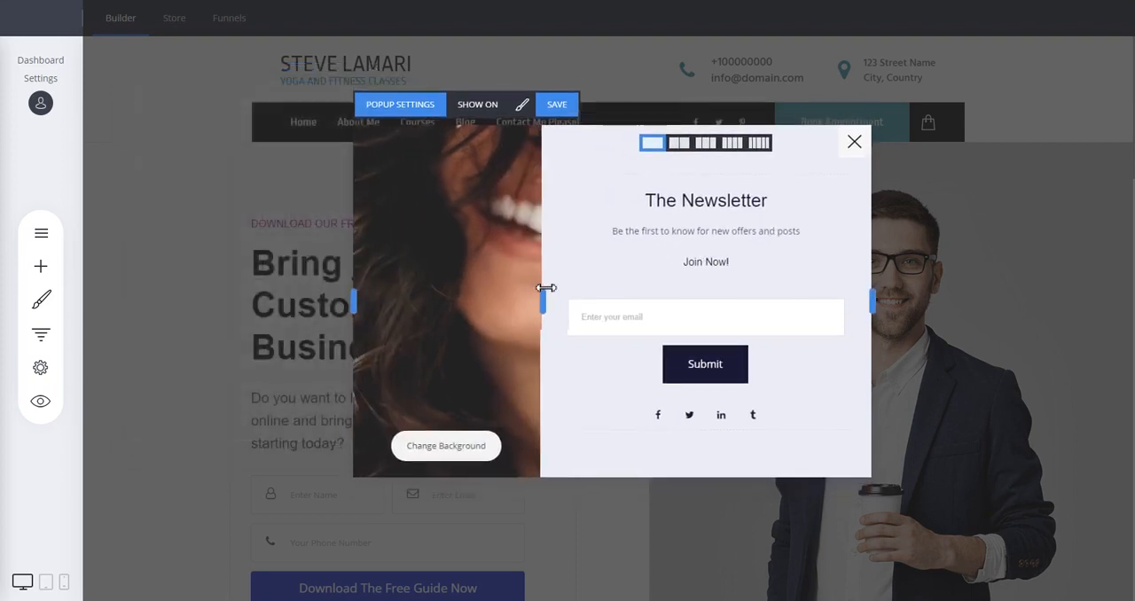
Try the popup in the bottom-right and bottom-left corners of the page, and set its position to full screen
click(398, 107)
drag(578, 80, 286, 45)
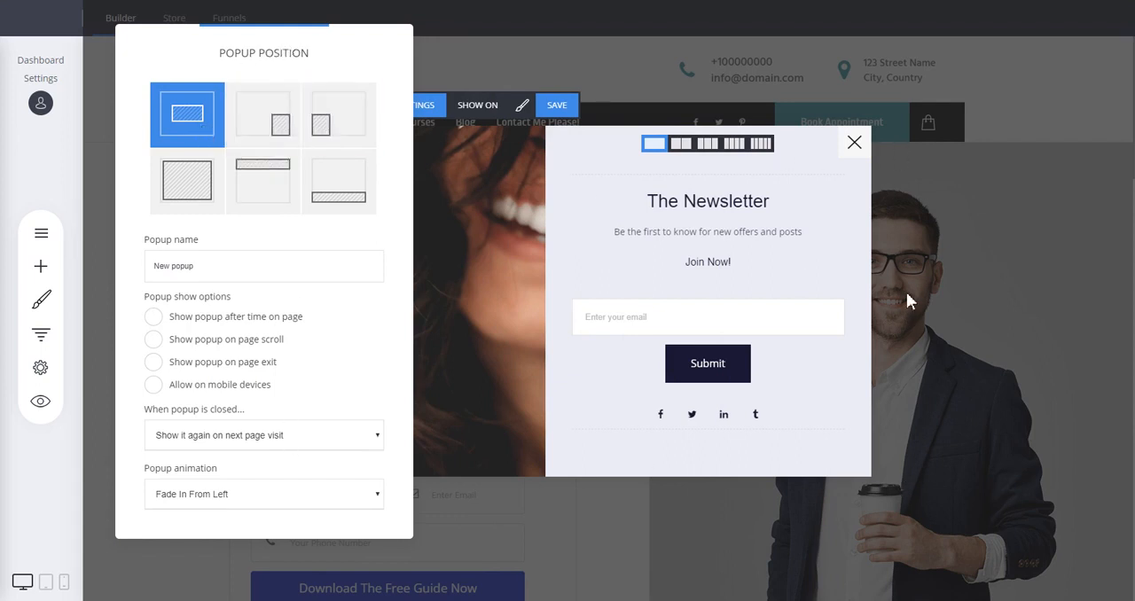
click(268, 121)
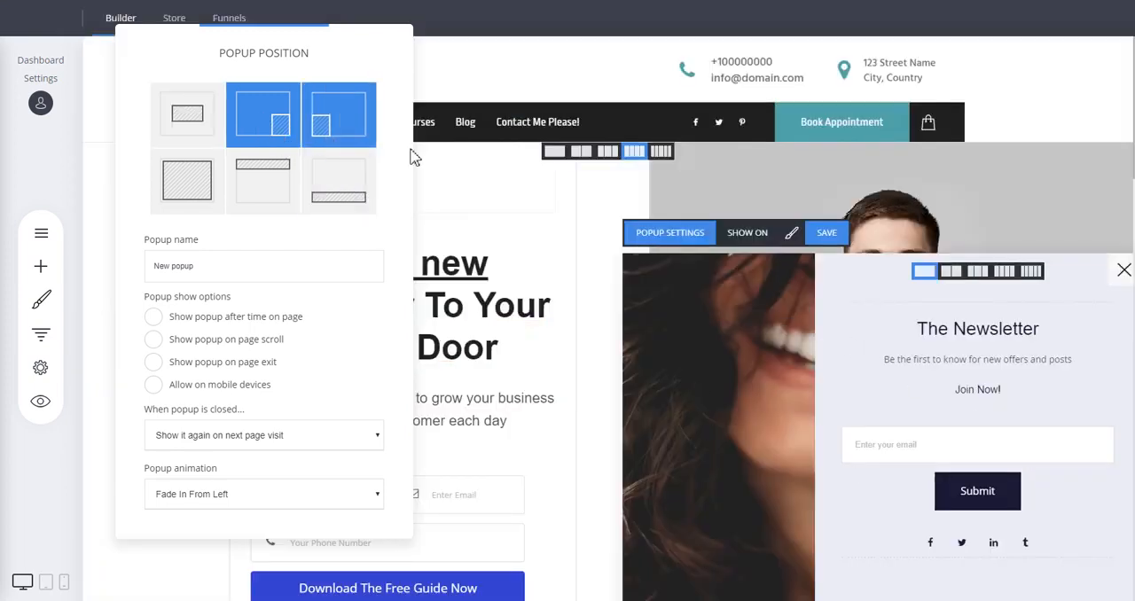
click(359, 127)
drag(278, 55, 850, 91)
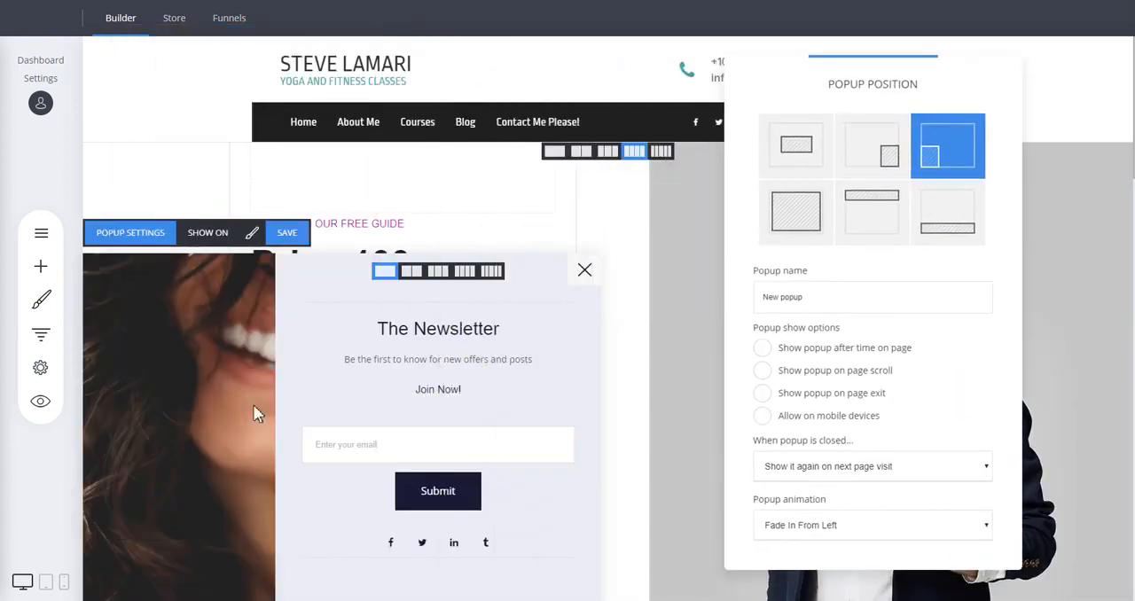
click(801, 221)
click(540, 130)
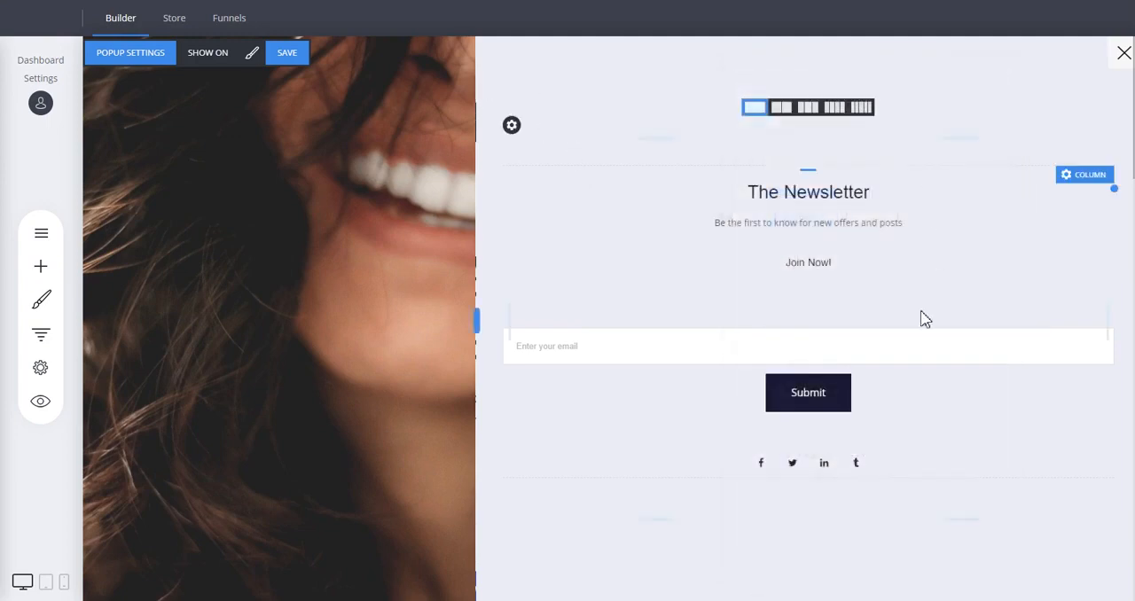
Try the popup as a bar across the page's top and bottom edges, and set its position to the page center
click(144, 52)
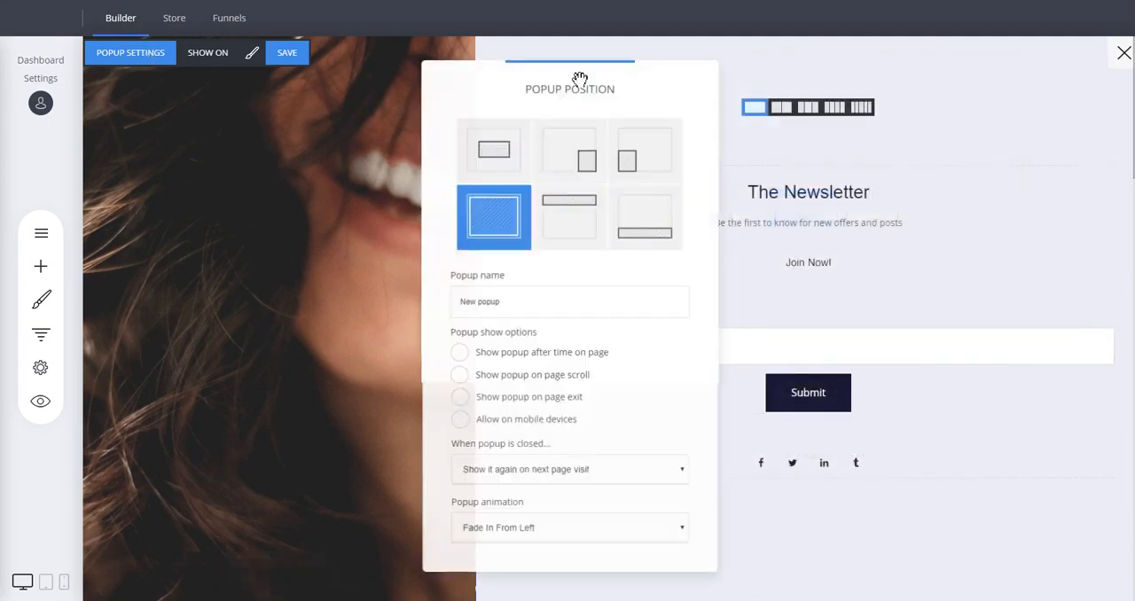
click(589, 228)
click(654, 228)
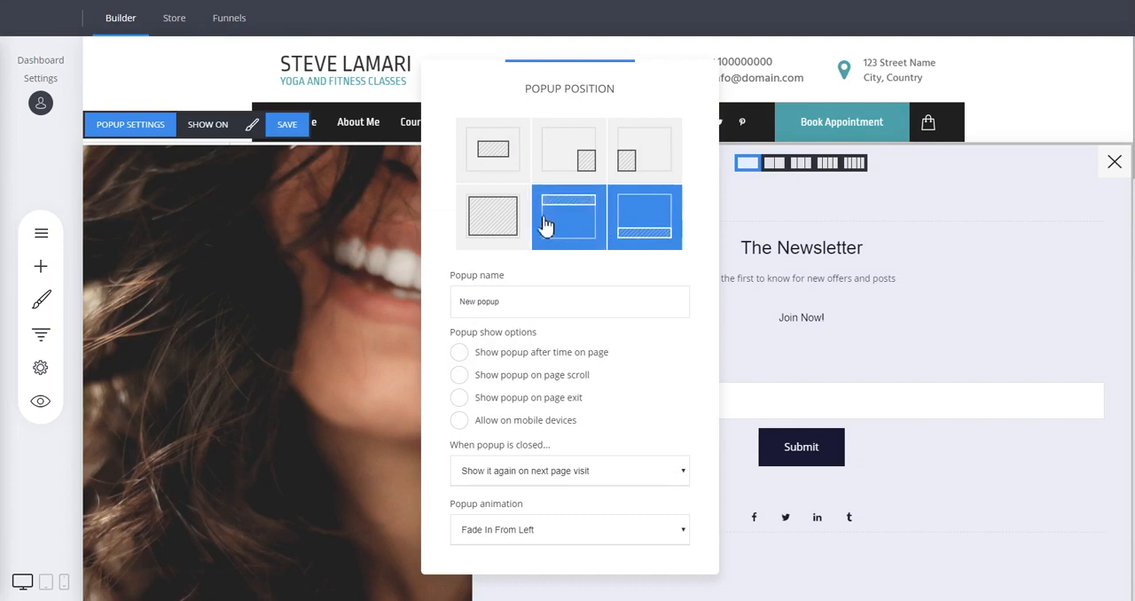
click(490, 169)
drag(612, 89, 311, 48)
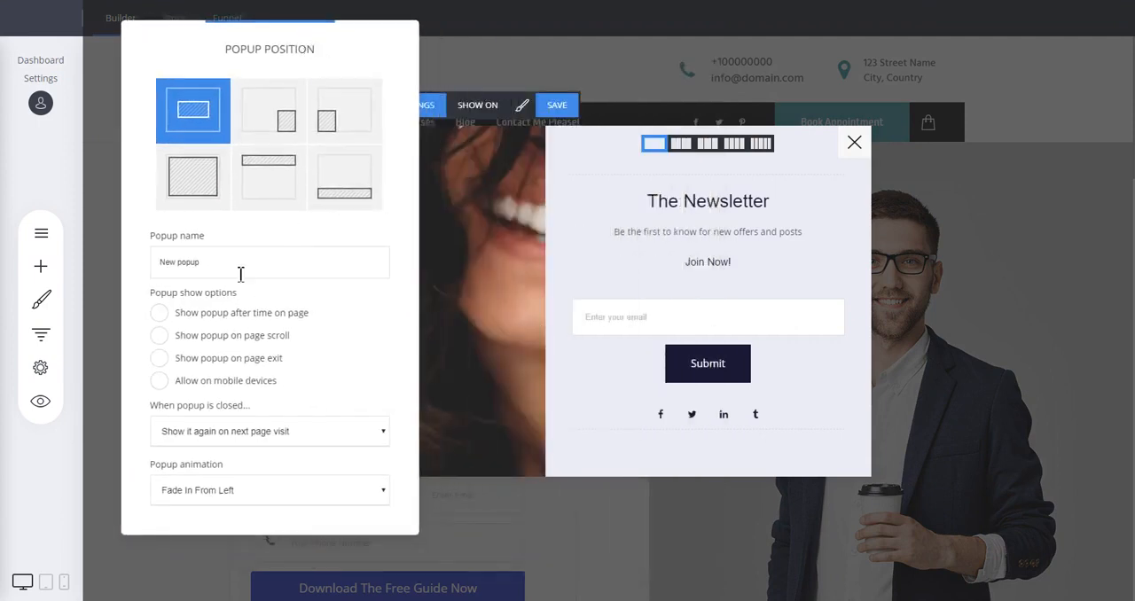
Try showing the popup after time on page and on page scroll, switch both off again, and check the choices for a closed popup
drag(240, 274, 157, 259)
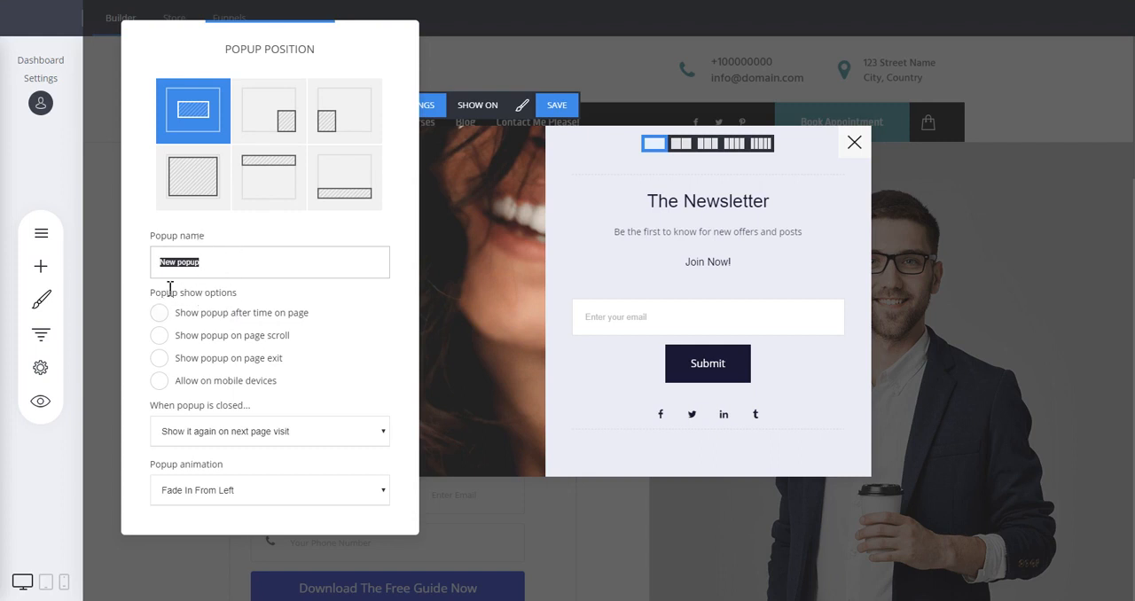
click(292, 304)
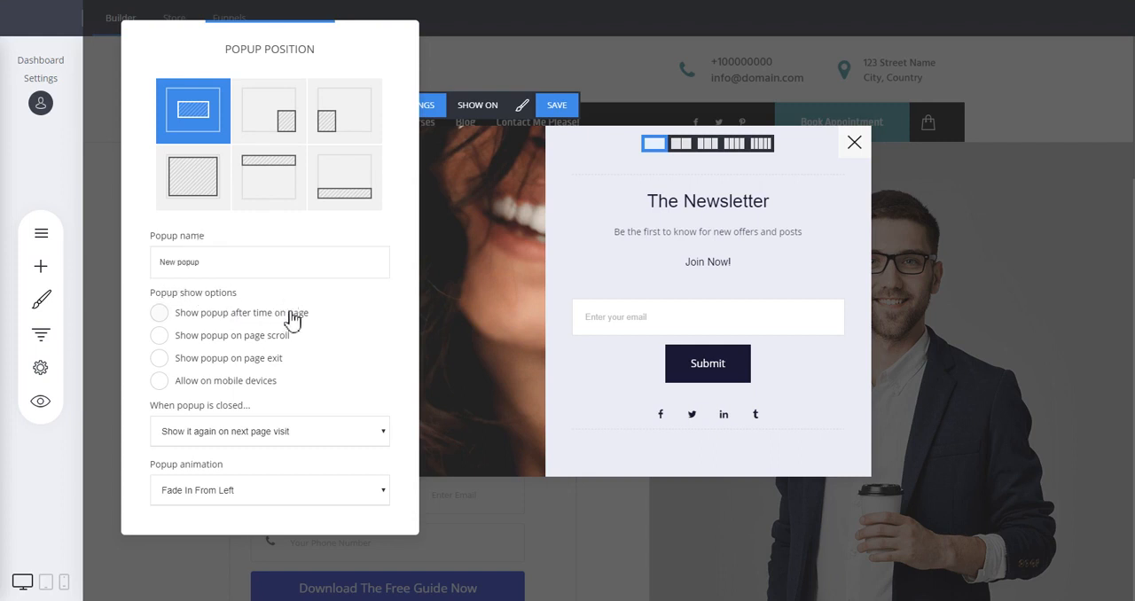
click(297, 318)
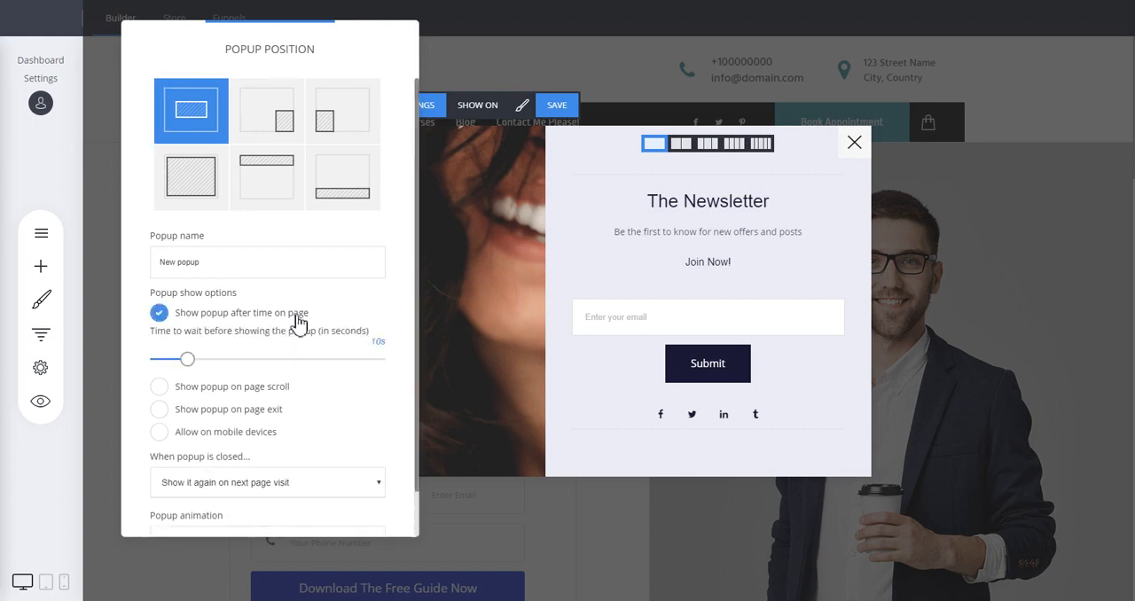
click(297, 317)
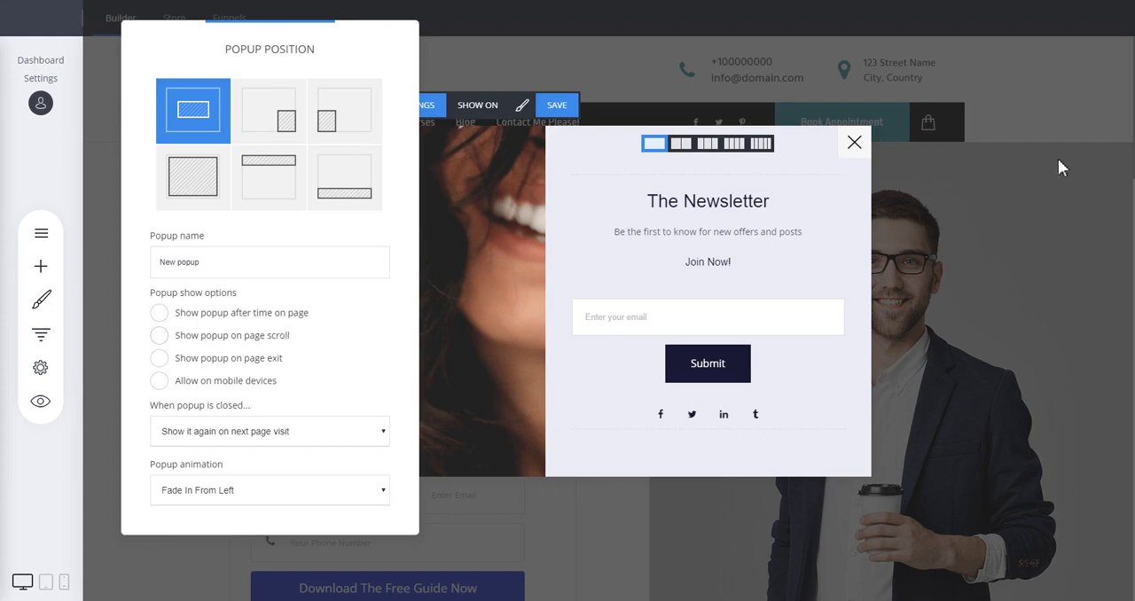
click(260, 337)
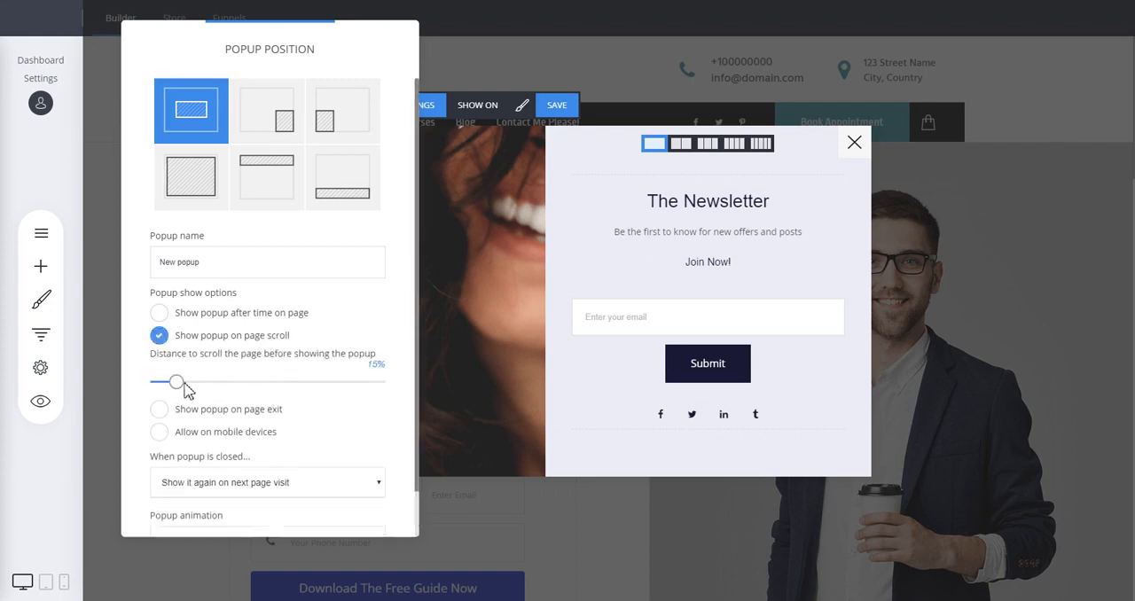
click(196, 338)
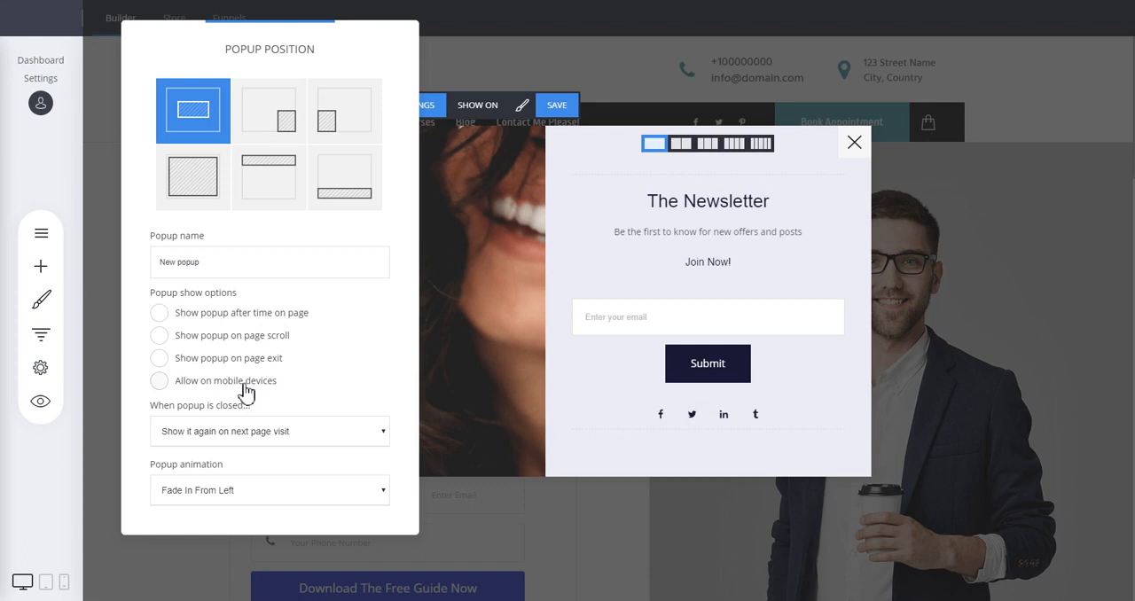
click(257, 435)
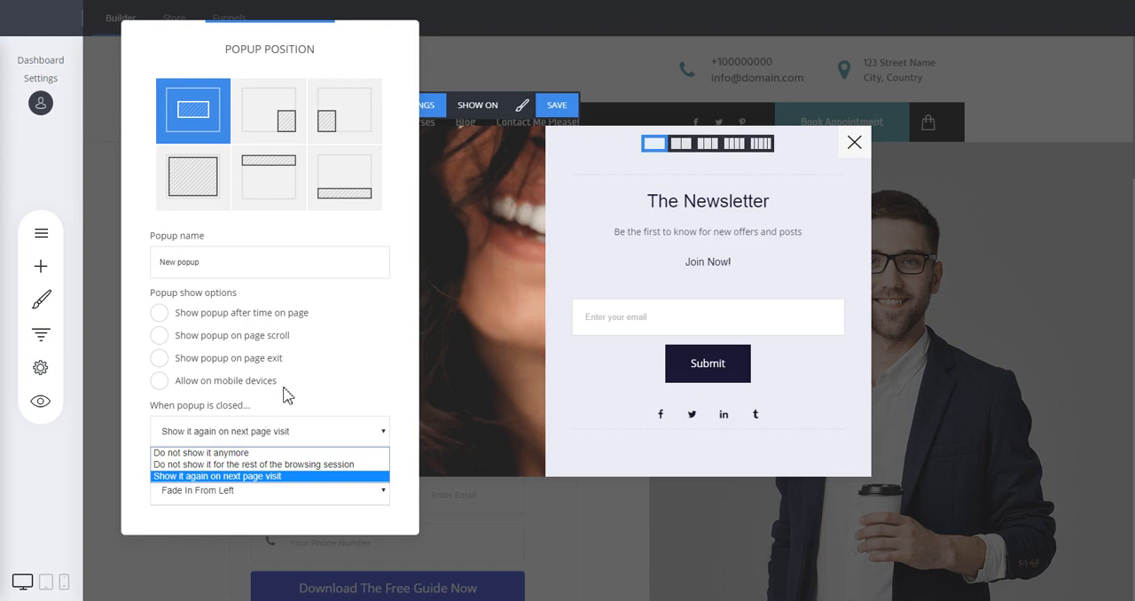
click(347, 424)
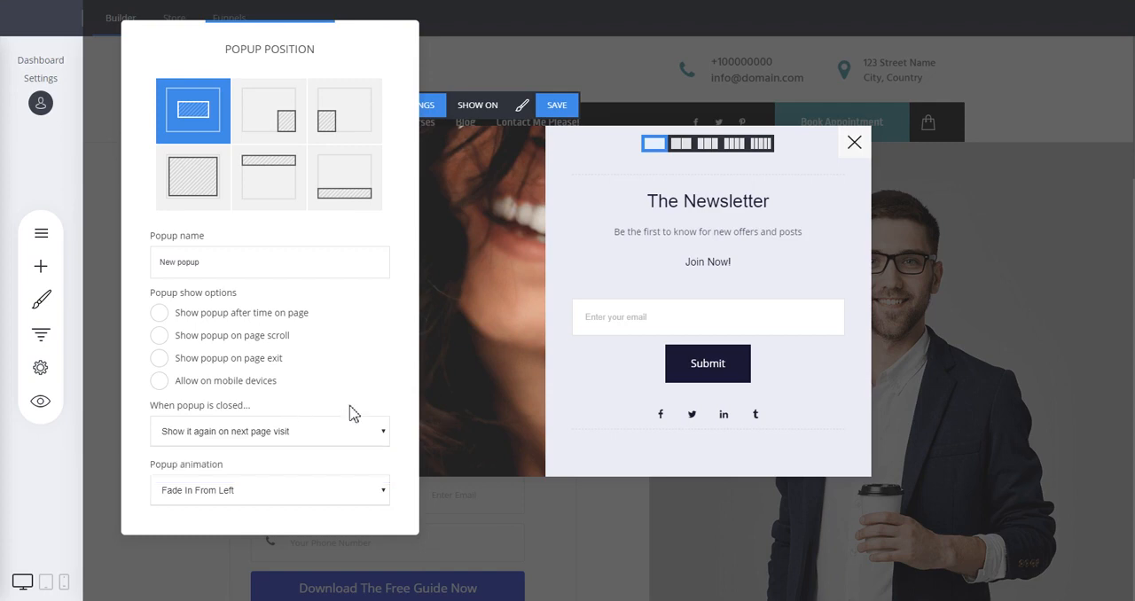
Try the Fade in & Scale, 3D Flip Horizontal and 3D Flip Vertical popup animations, and return to Fade In From Left
click(237, 494)
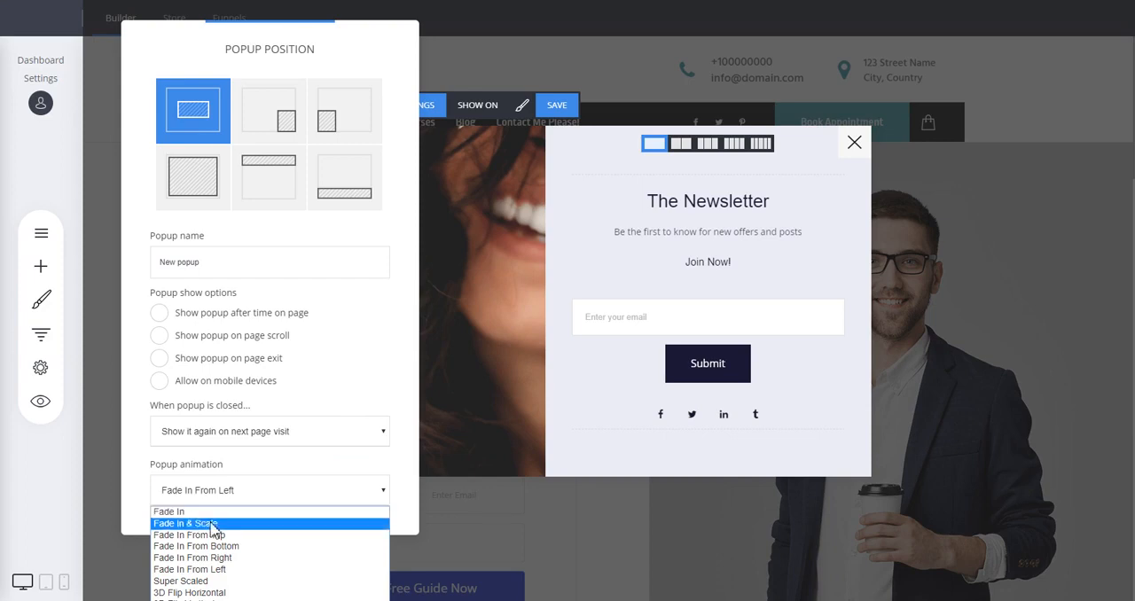
click(214, 523)
right_click(213, 527)
click(168, 500)
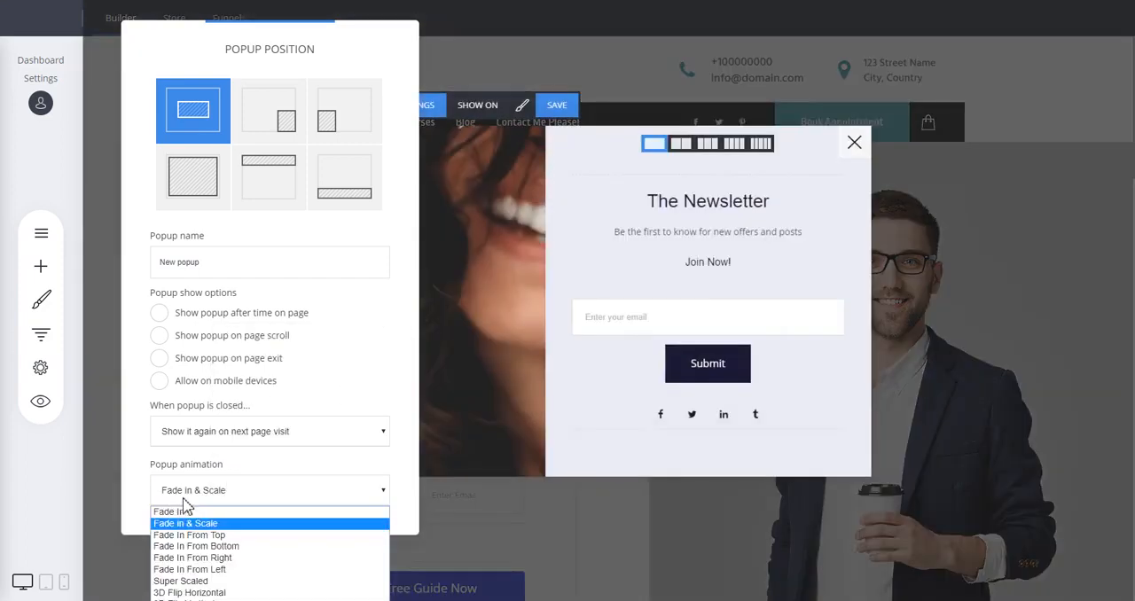
click(204, 594)
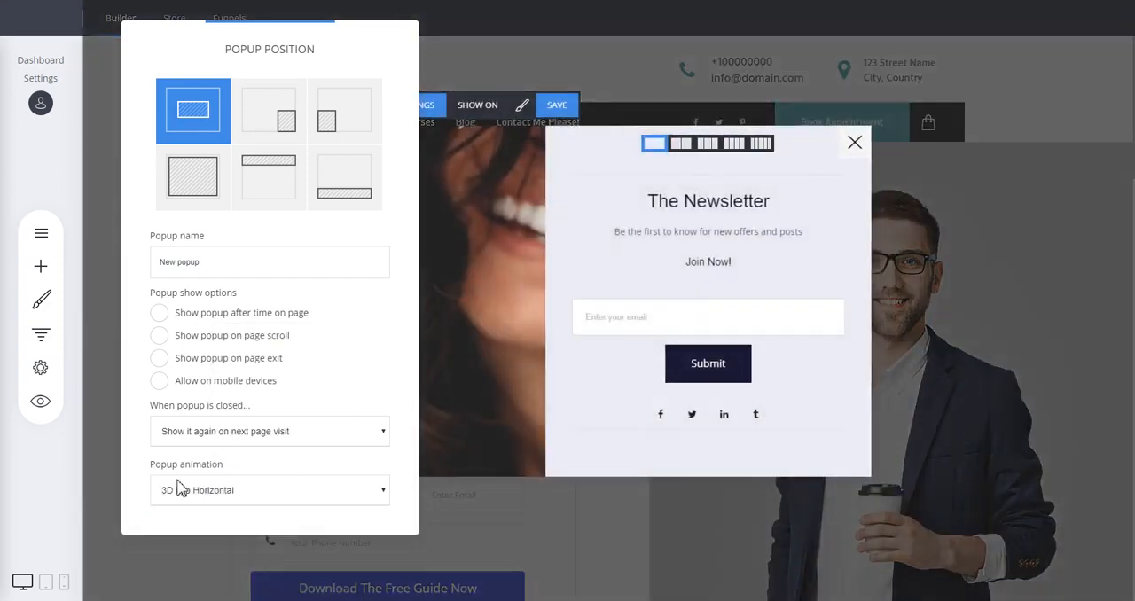
click(190, 492)
click(191, 594)
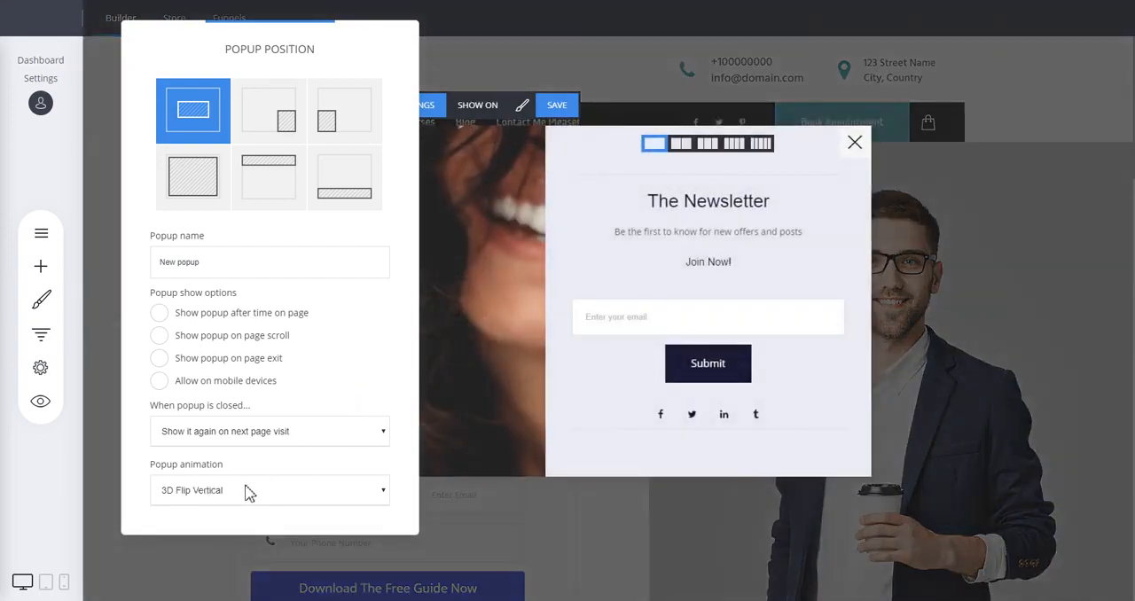
click(249, 494)
click(191, 572)
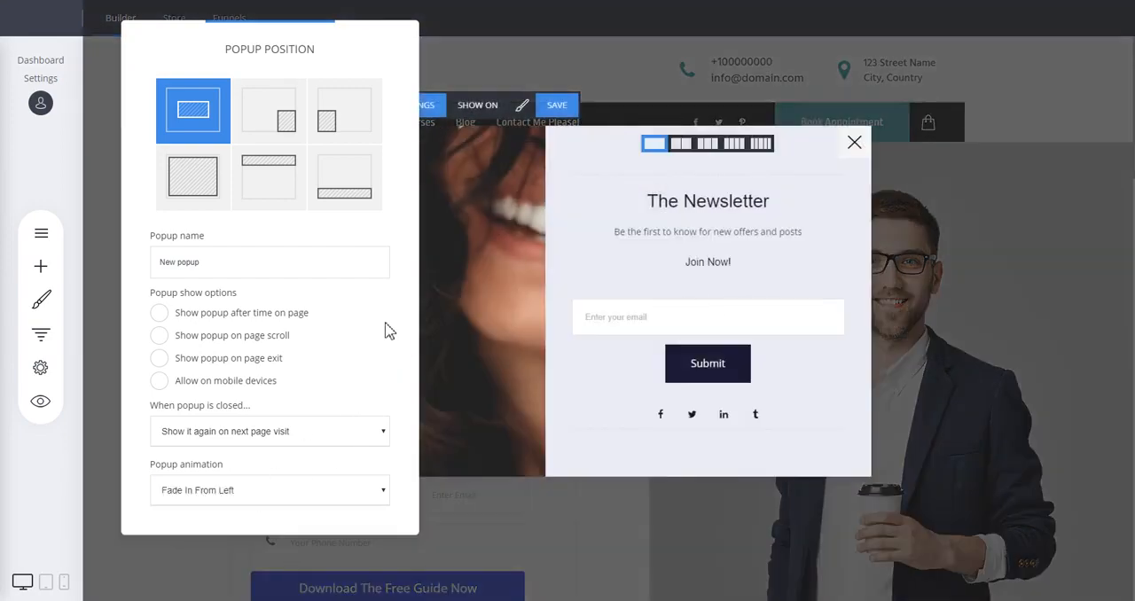
click(559, 252)
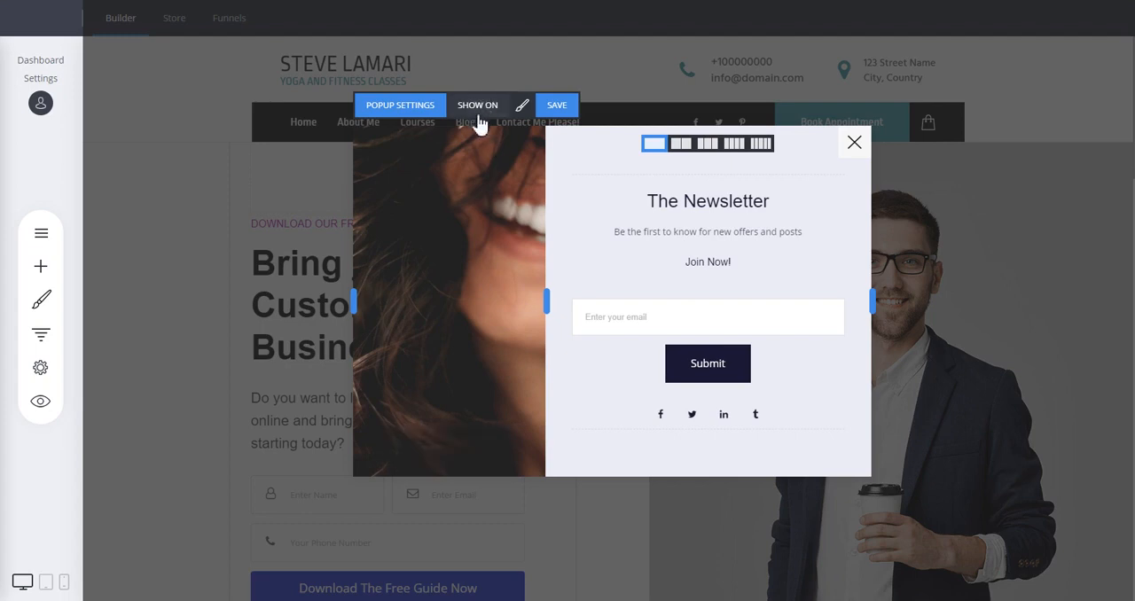
Review the popup's display options and the list of website pages it can be shown on, without selecting any
click(401, 106)
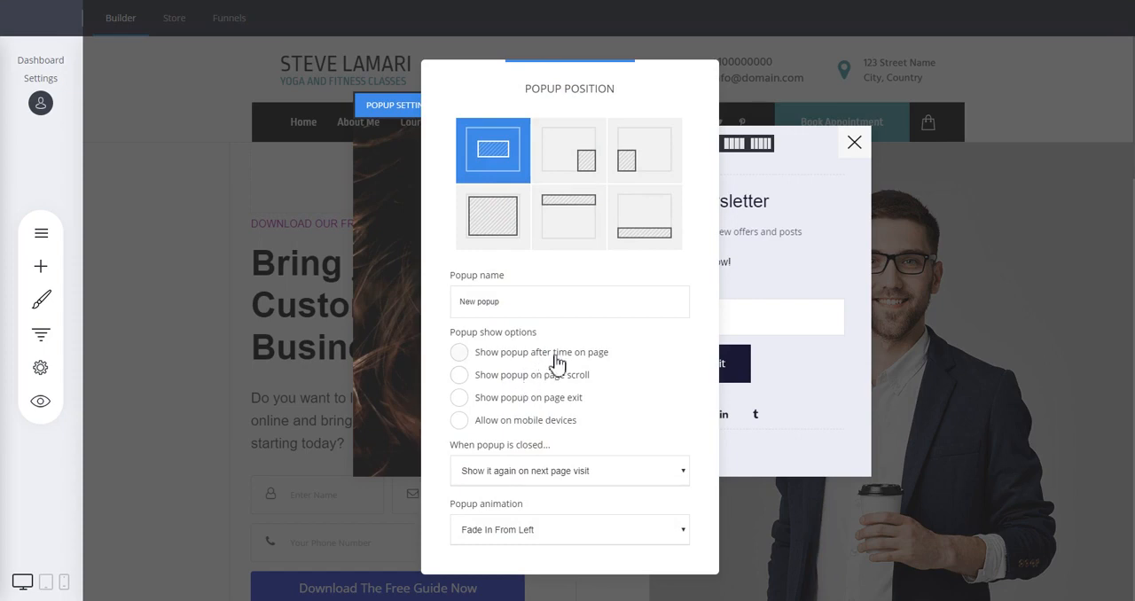
click(396, 292)
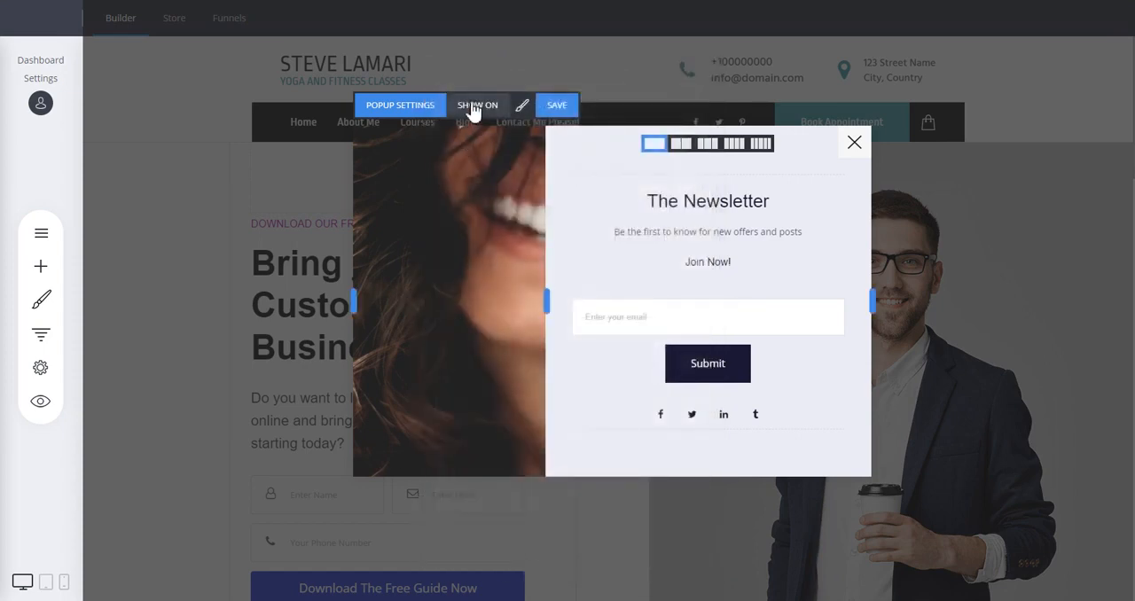
click(473, 106)
drag(517, 98, 326, 82)
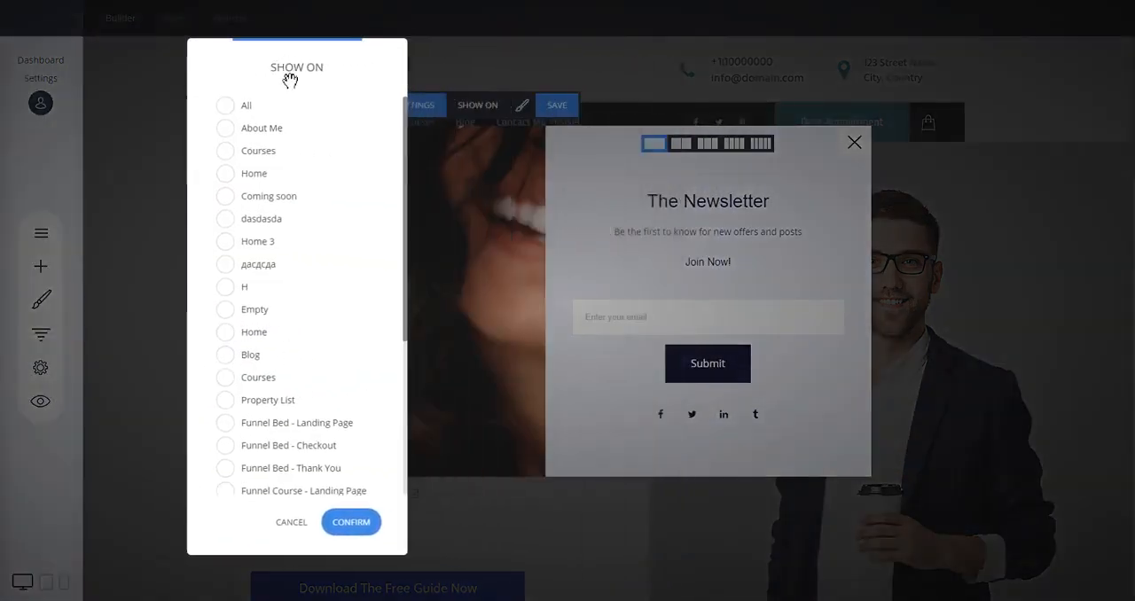
scroll(321, 187, down, 3)
scroll(321, 190, up, 3)
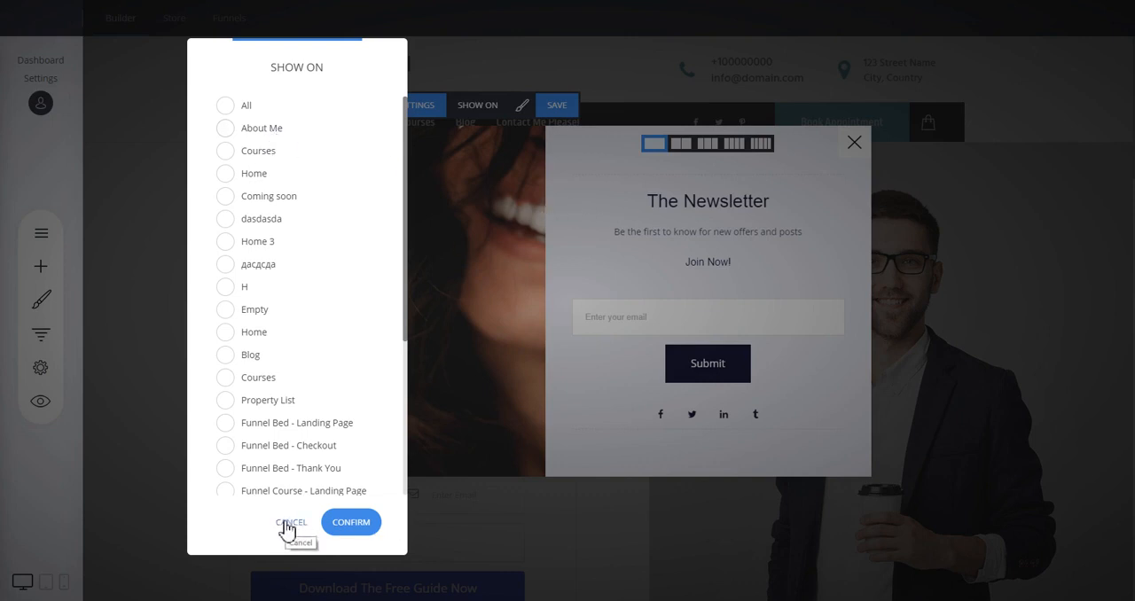
click(289, 523)
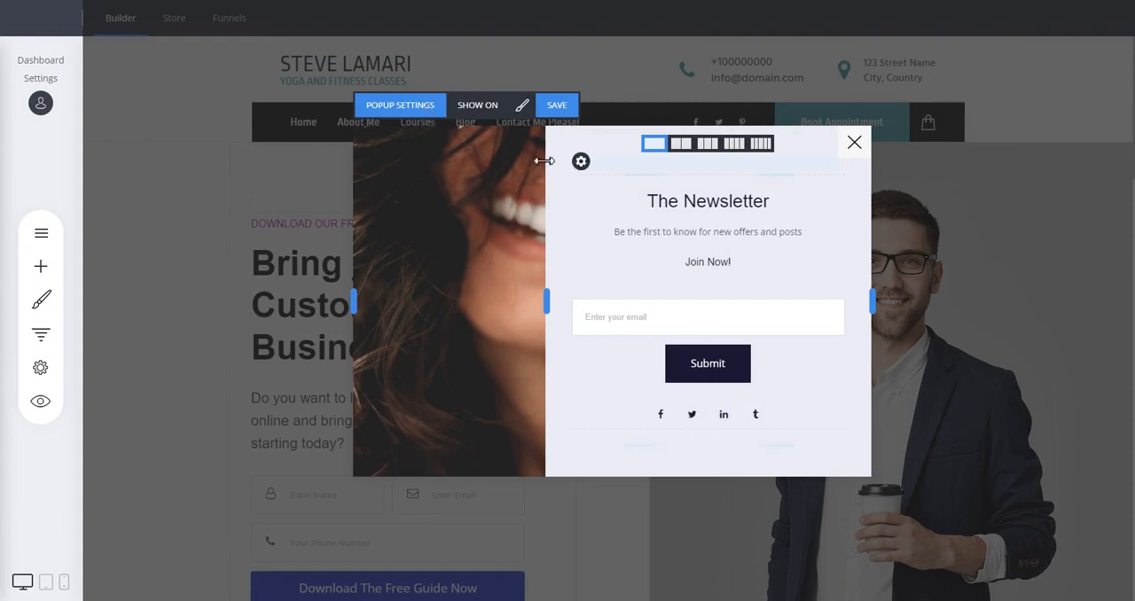
Rename the popup as Test Popup, save it and close it
click(412, 105)
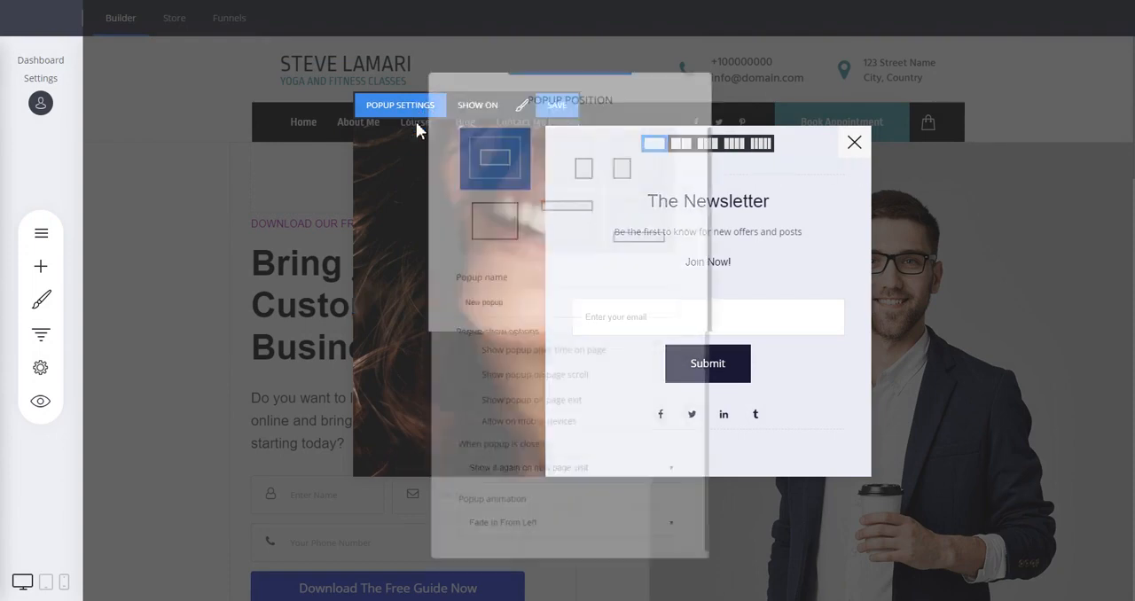
text(T)
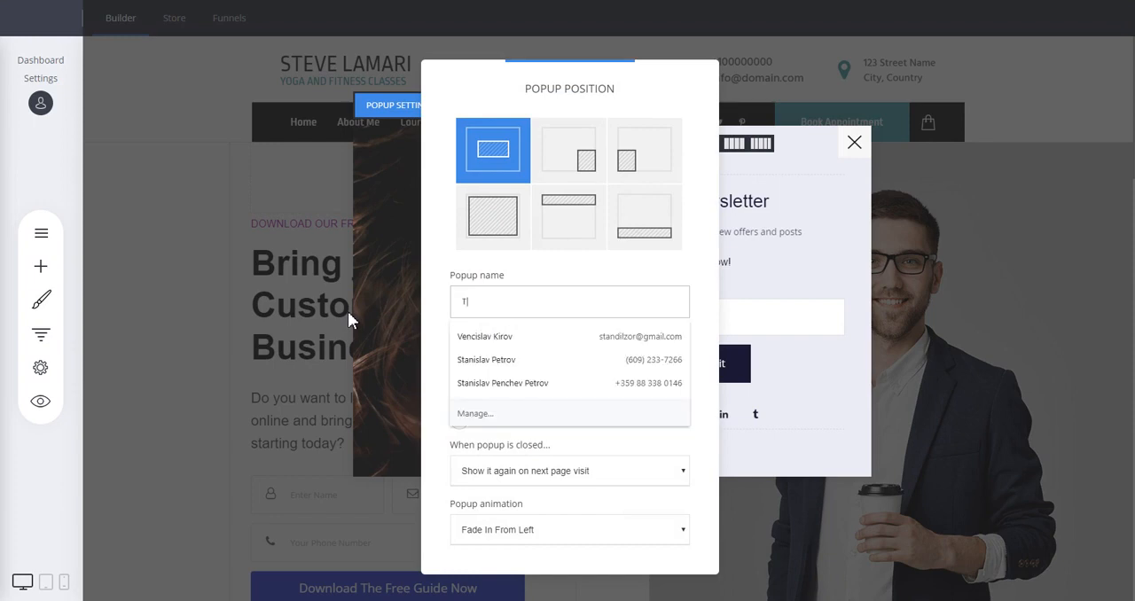
text(est Popup)
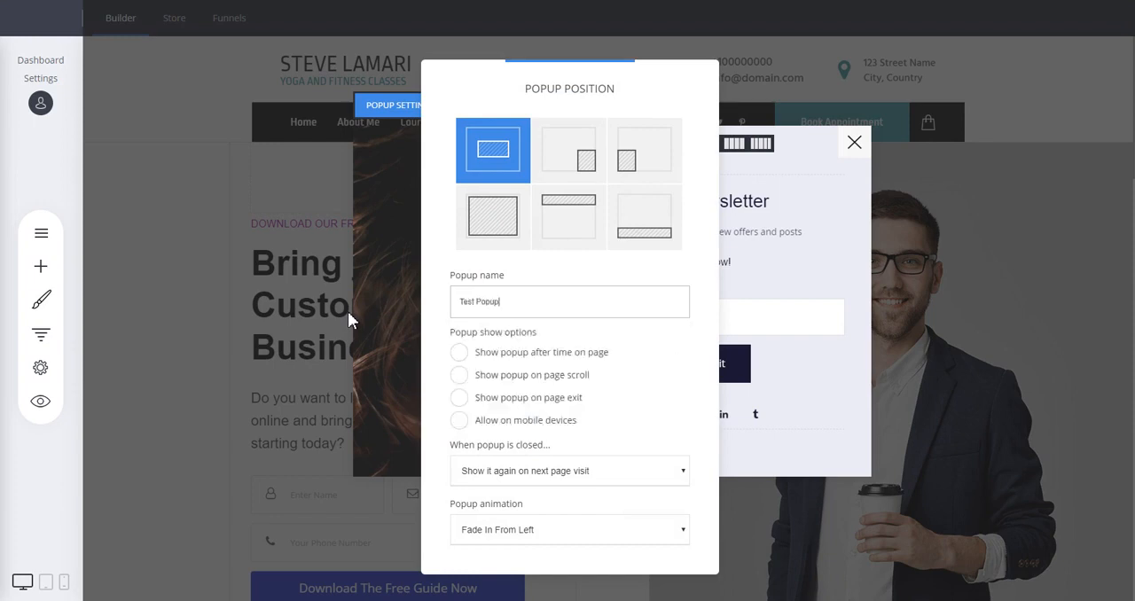
click(868, 240)
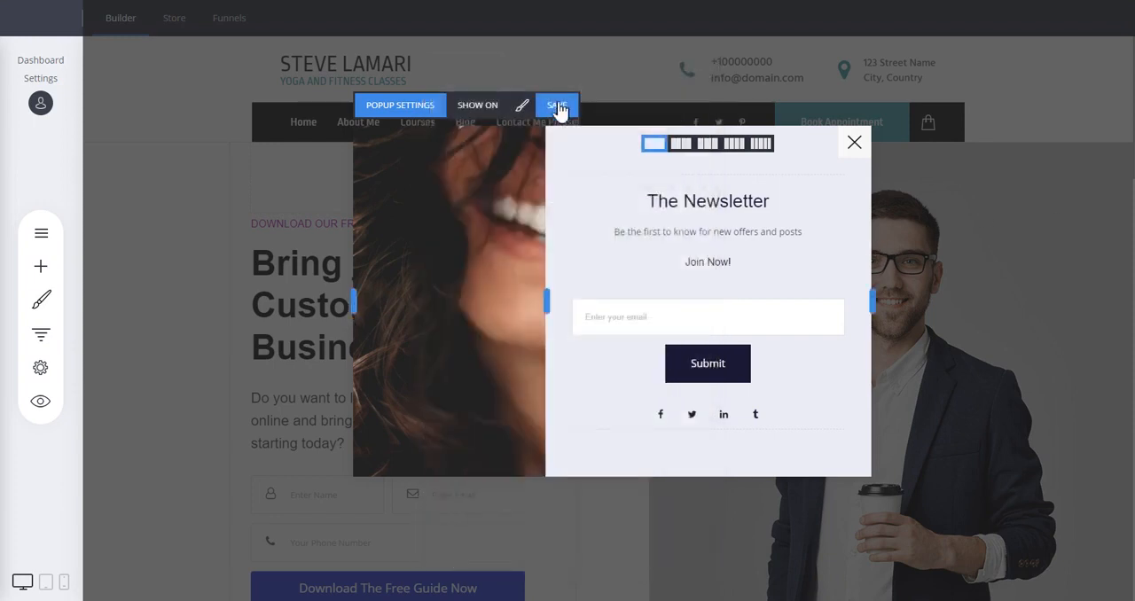
click(557, 106)
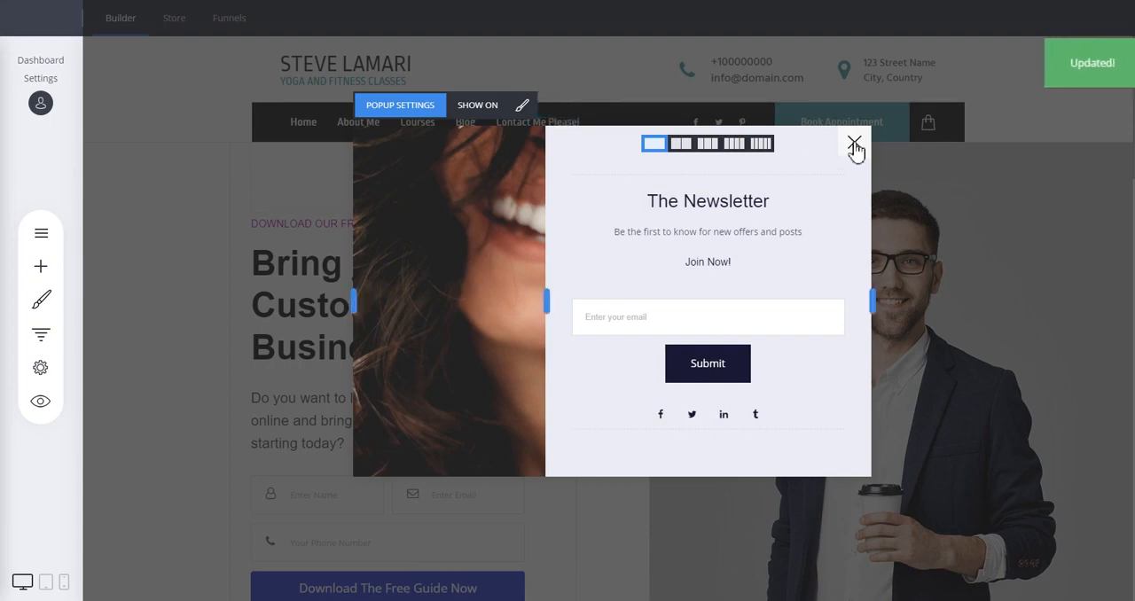
click(854, 145)
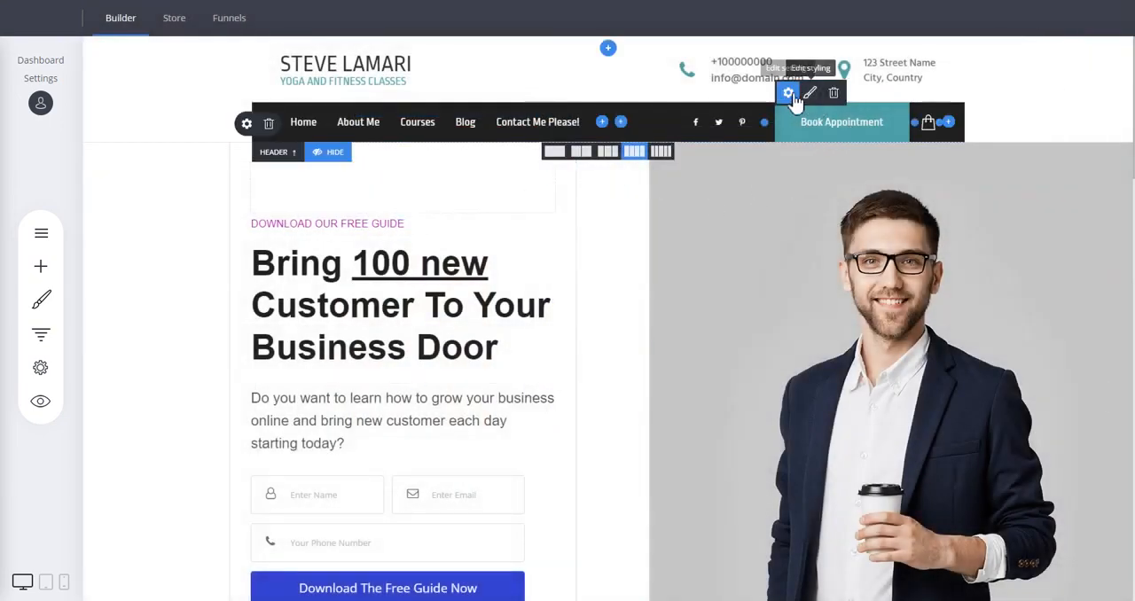
Link the header's Book Appointment button to the popup named Test Popup and save the page changes
click(789, 94)
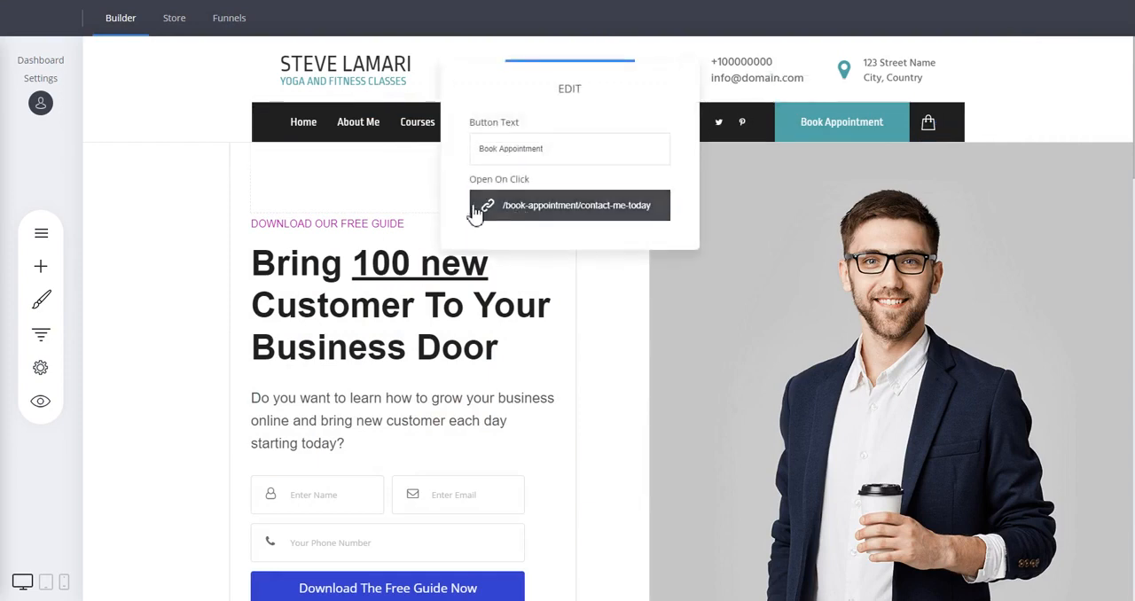
click(570, 212)
drag(600, 94, 389, 145)
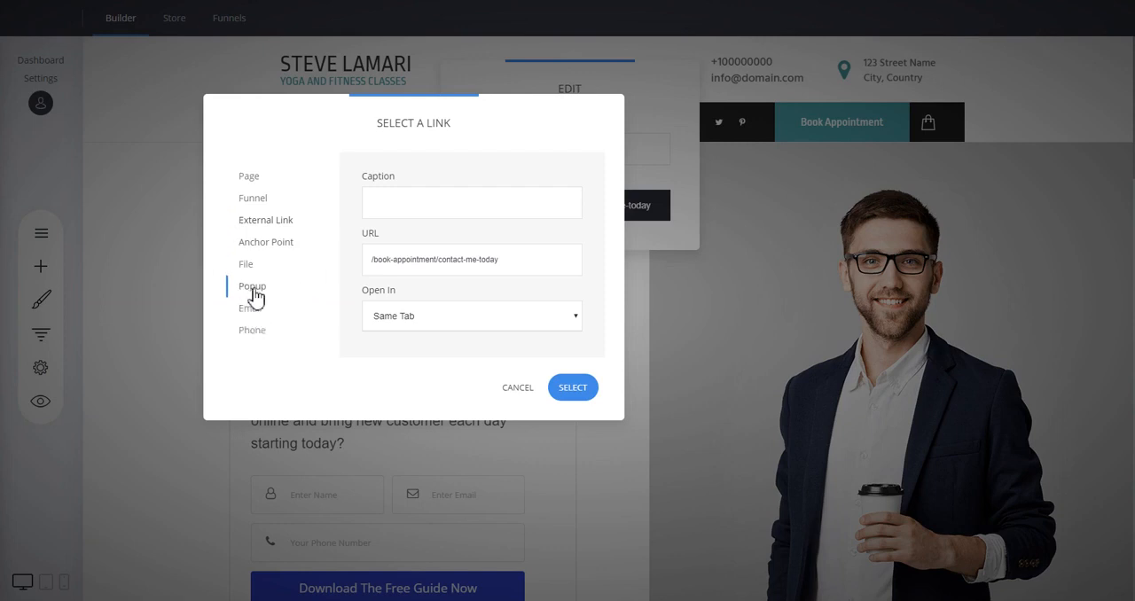
click(254, 290)
click(422, 206)
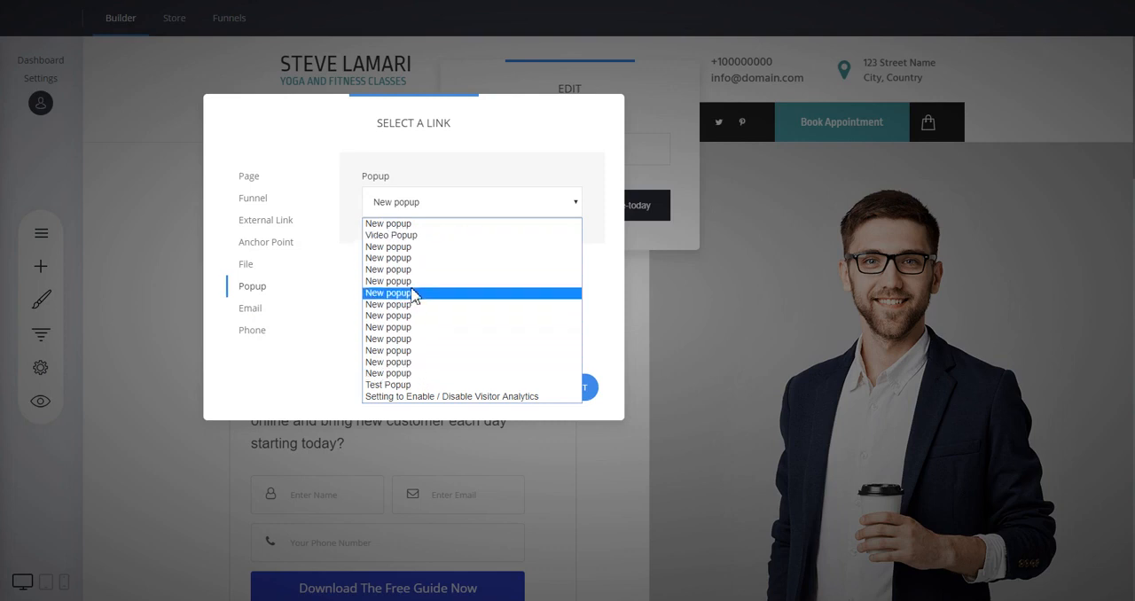
click(397, 390)
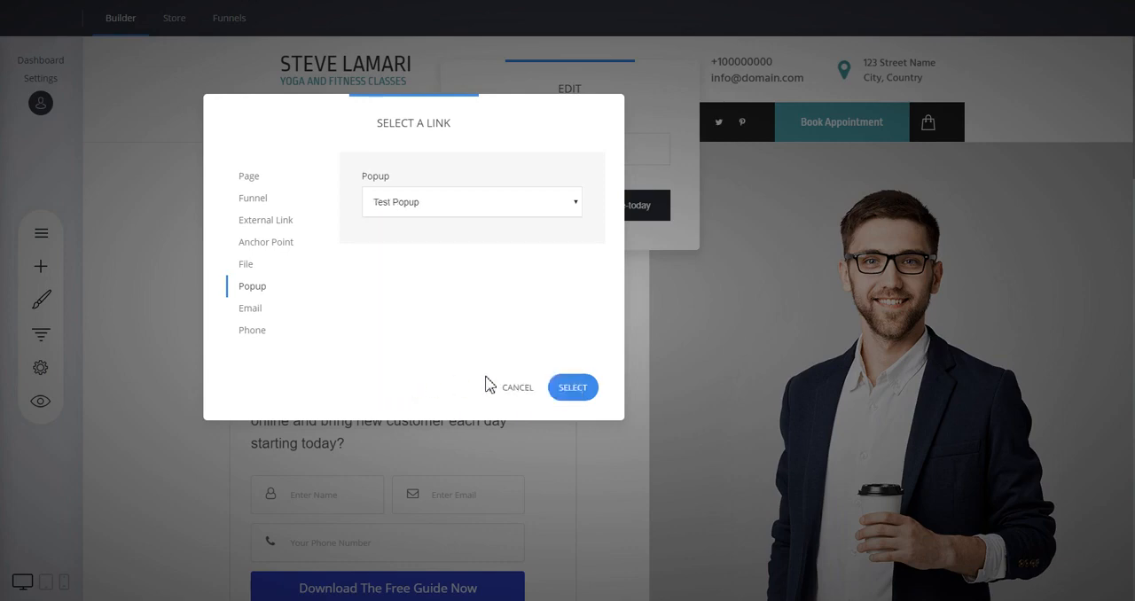
click(578, 390)
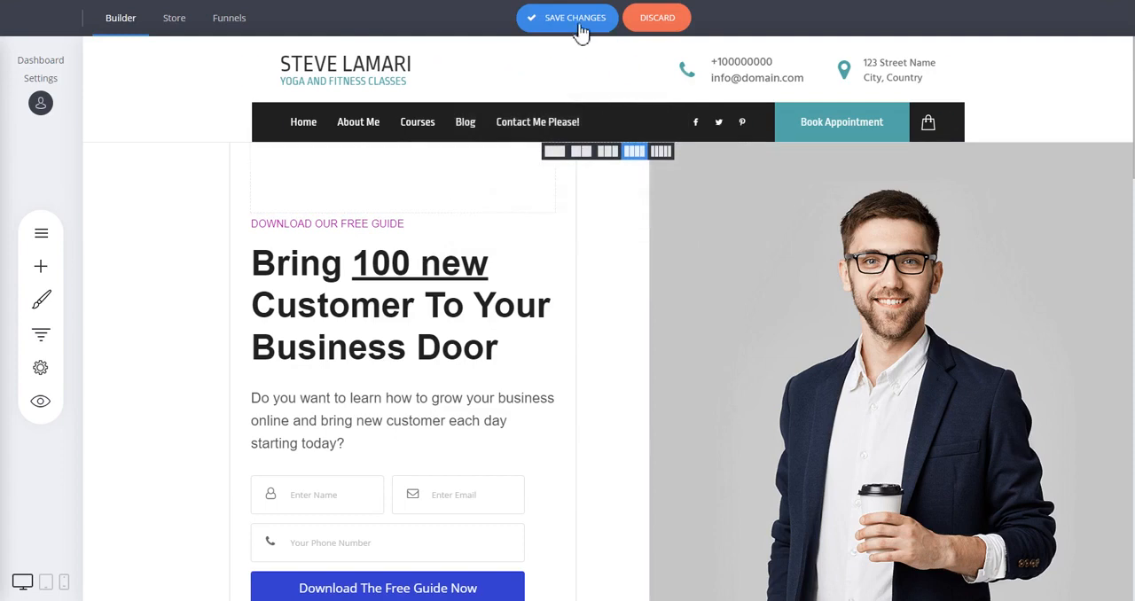
click(578, 23)
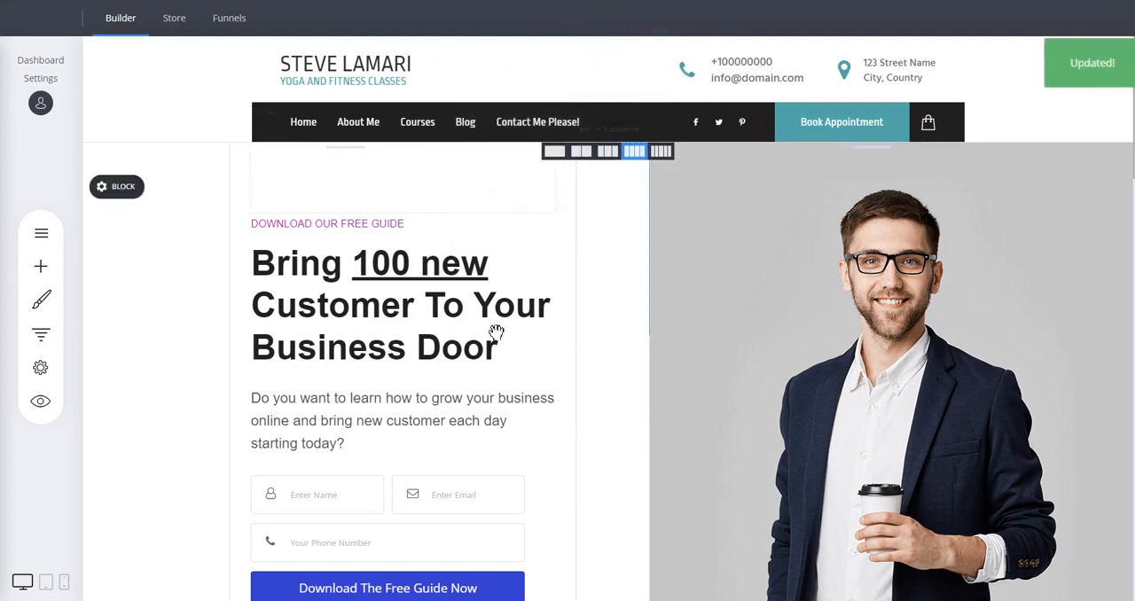
Preview the website, test that the Book Appointment button opens the popup, and return to editing
click(40, 401)
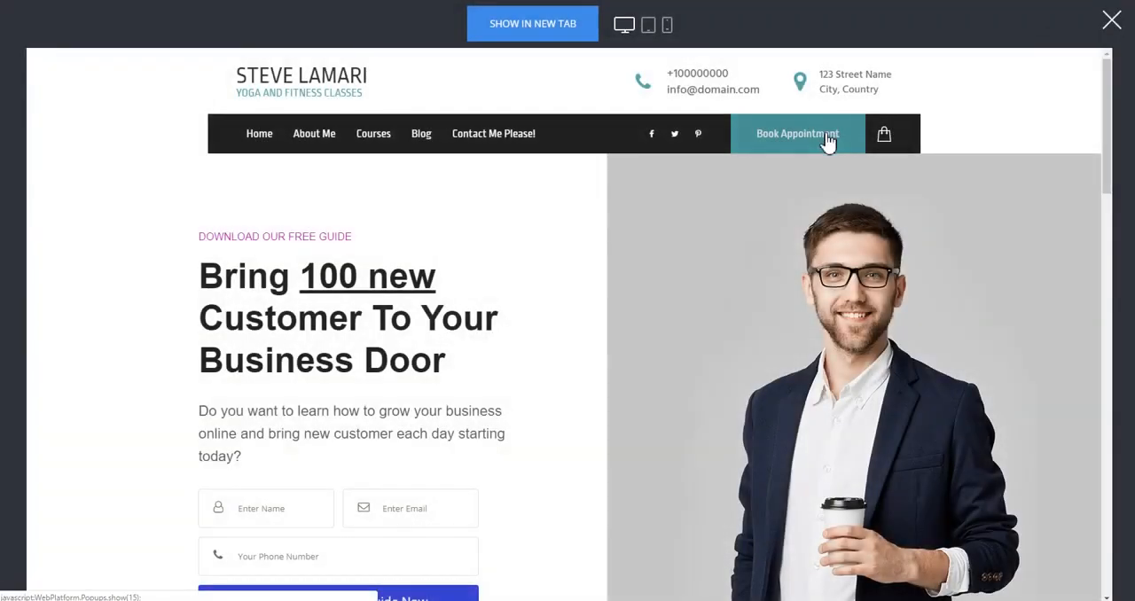
click(826, 138)
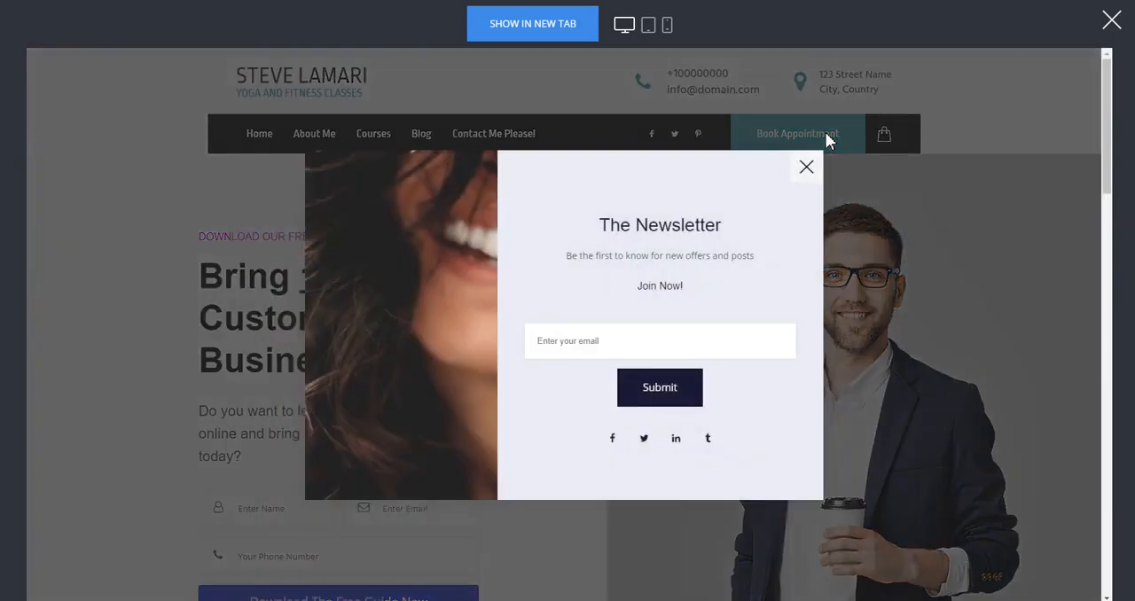
click(806, 170)
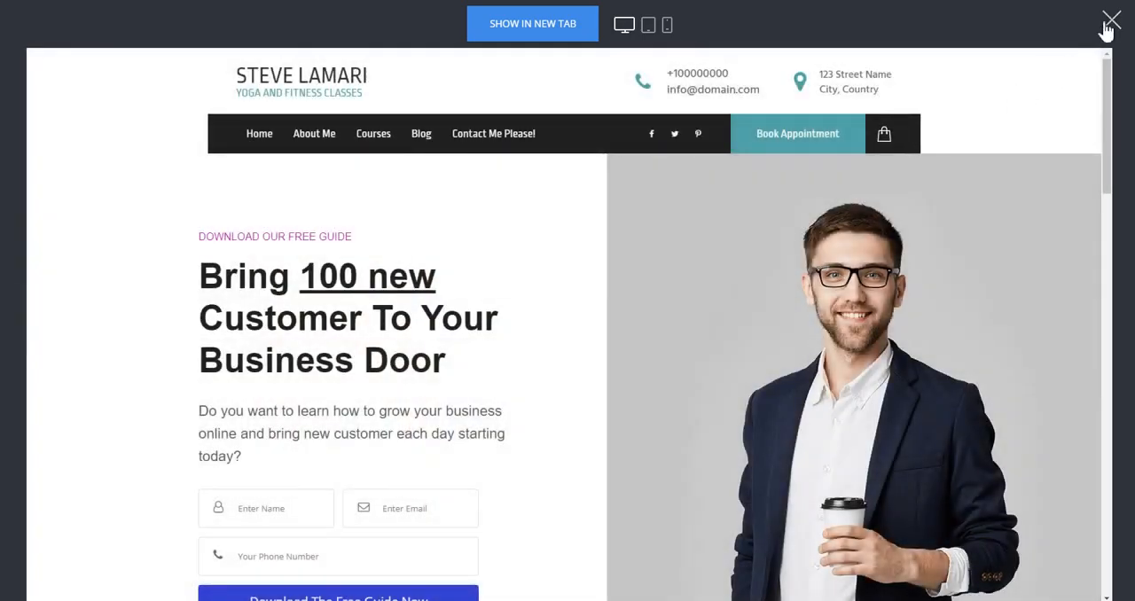
click(1108, 23)
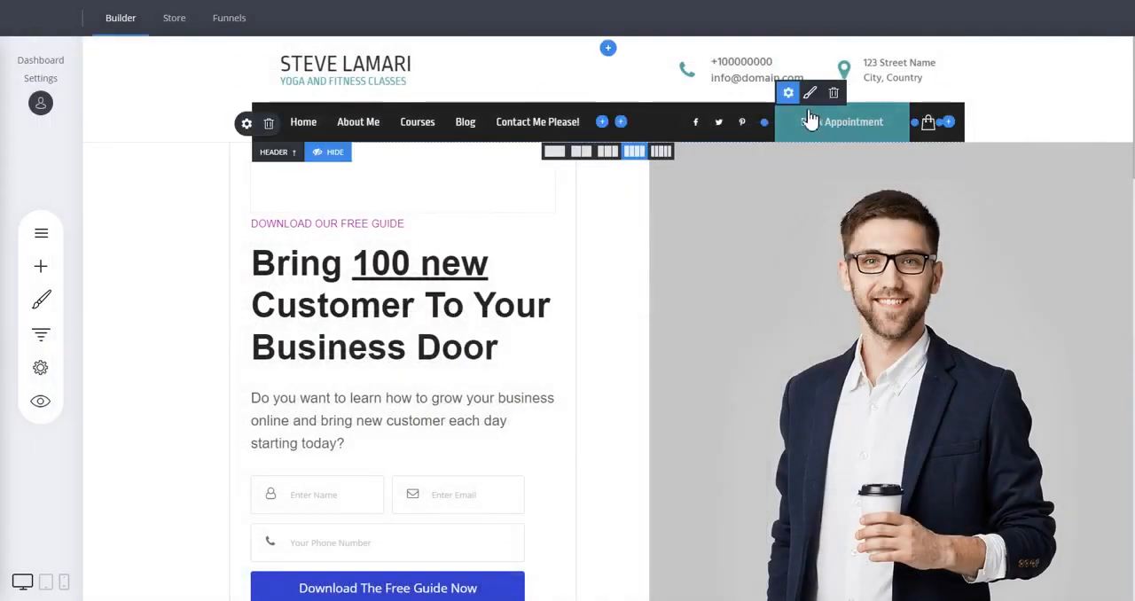